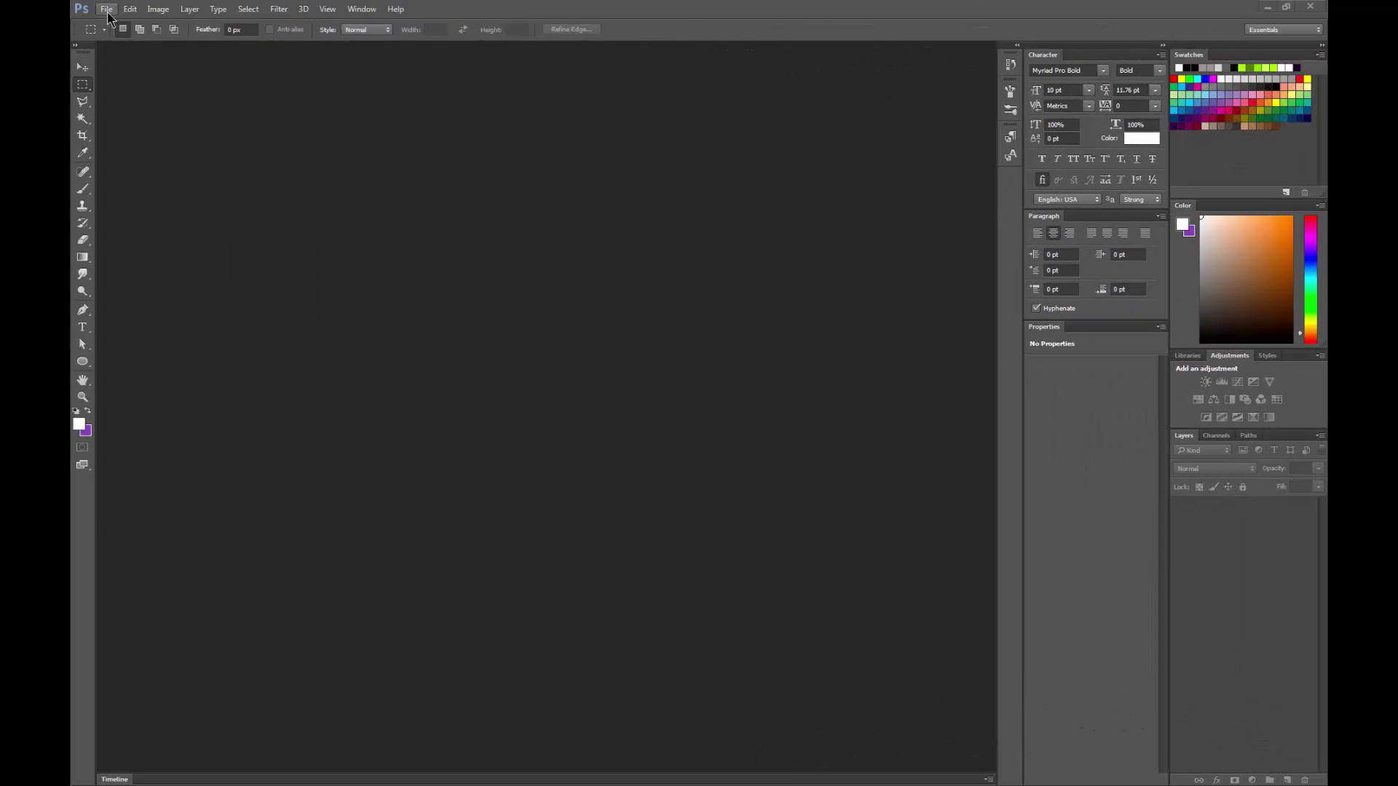
# Step: Create a new U.S. Paper Letter document, 8.5 × 11 inches at 300 pixels/inch
pyautogui.click(107, 10)
pyautogui.click(125, 26)
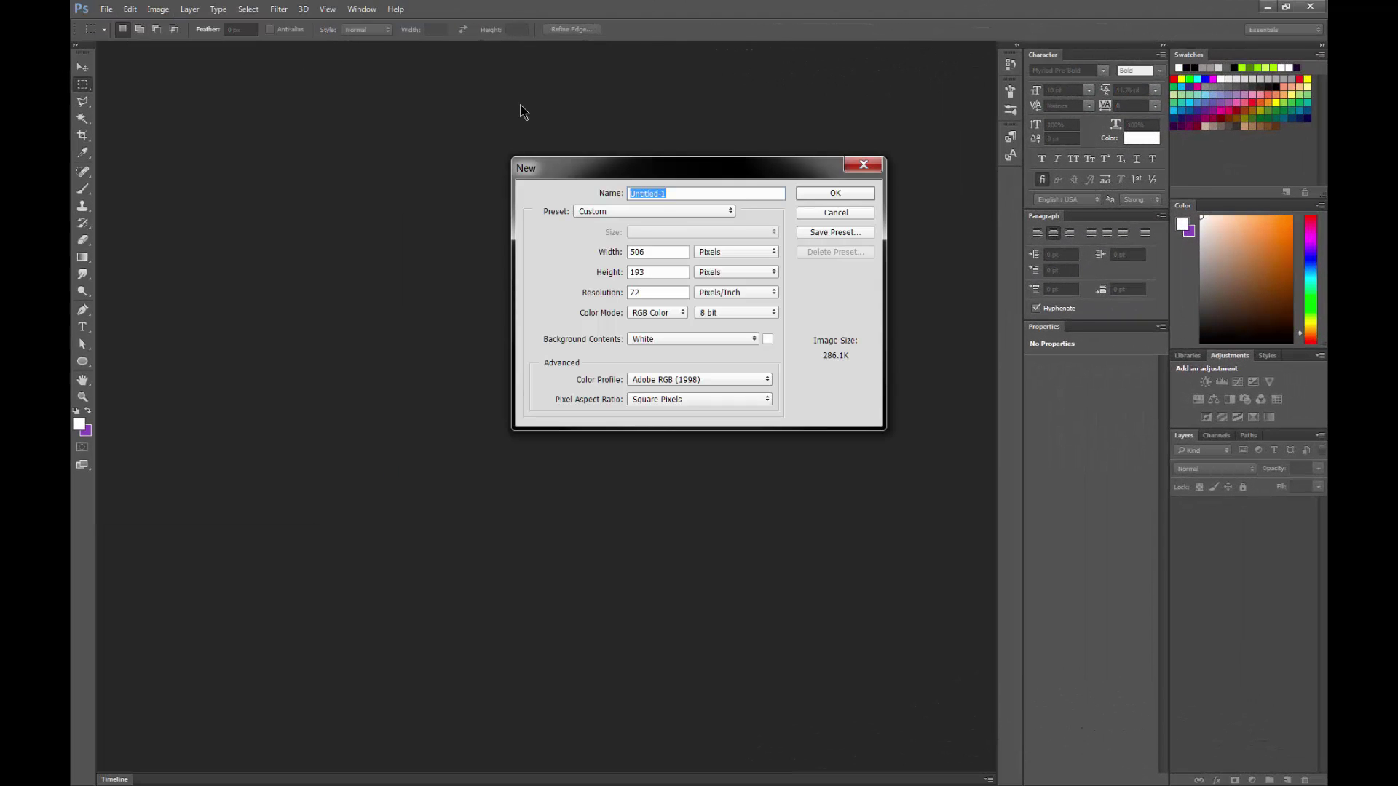
pyautogui.click(653, 211)
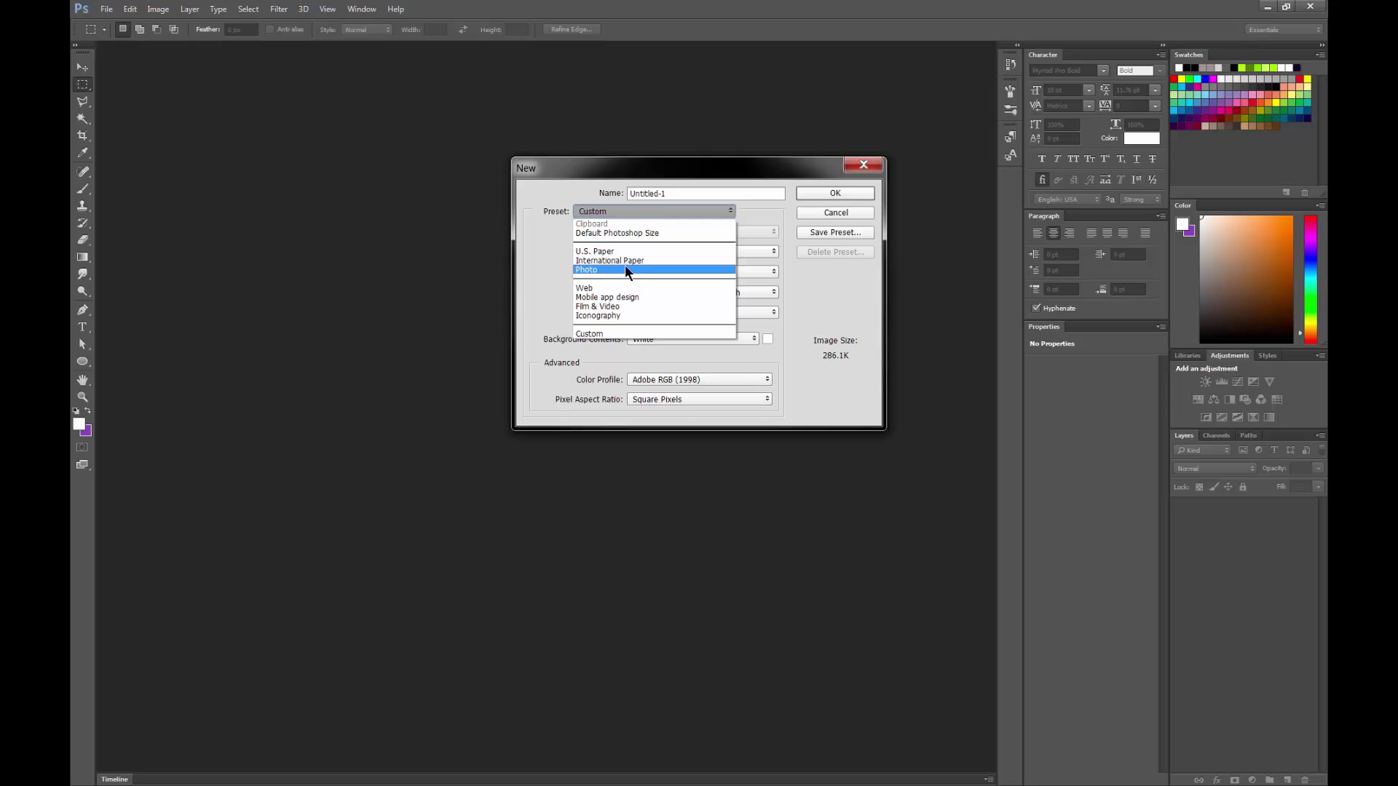
pyautogui.click(595, 251)
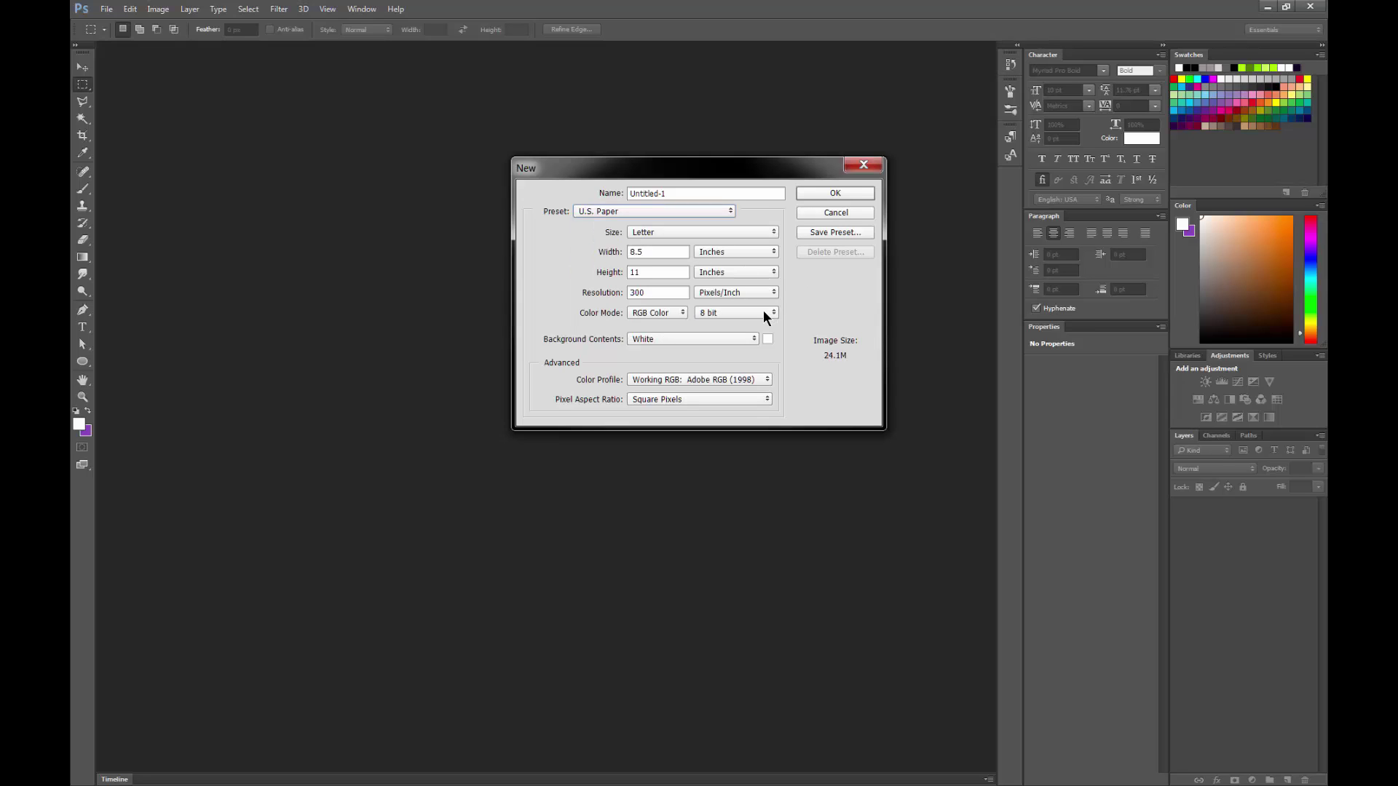
pyautogui.click(837, 195)
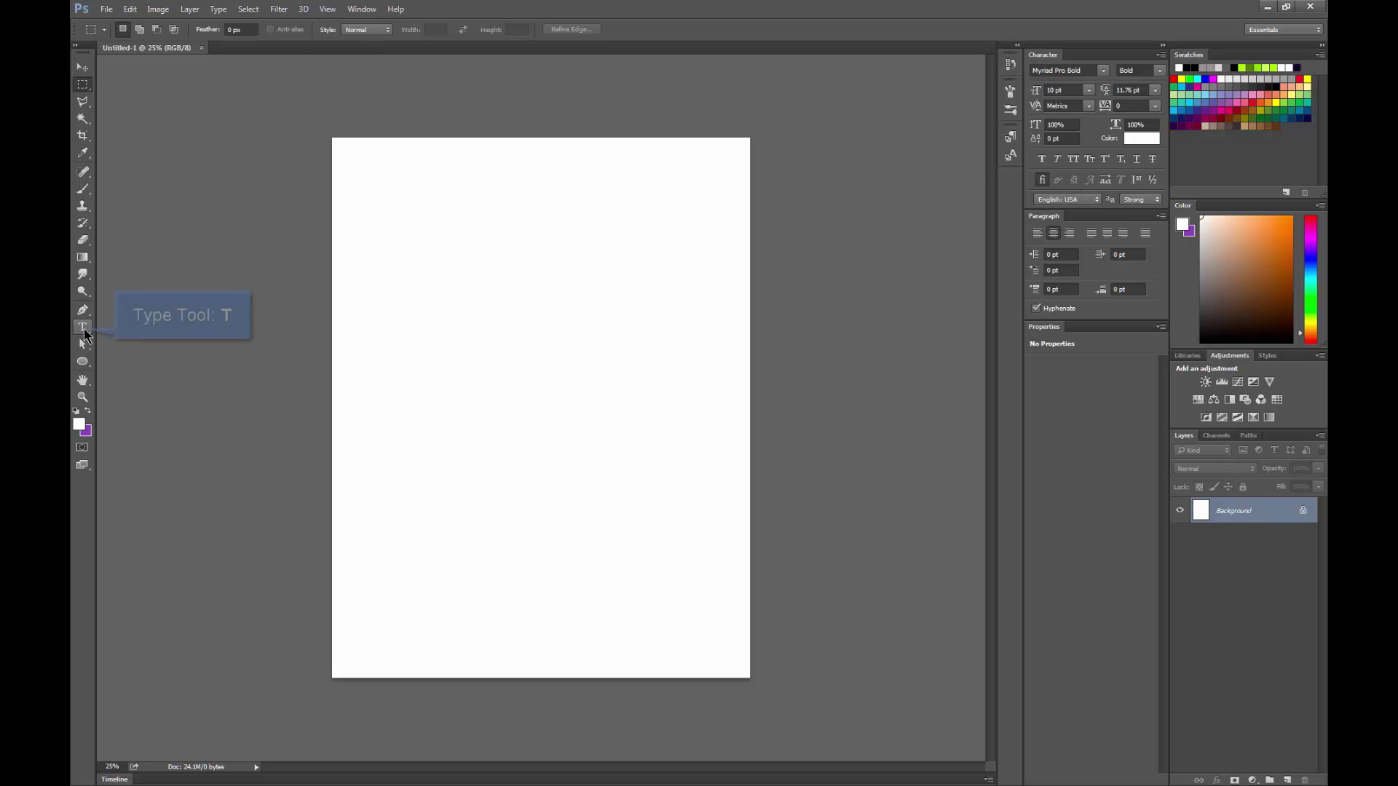
# Step: Pick the Type tool and set its text colour to black (000000)
pyautogui.click(83, 329)
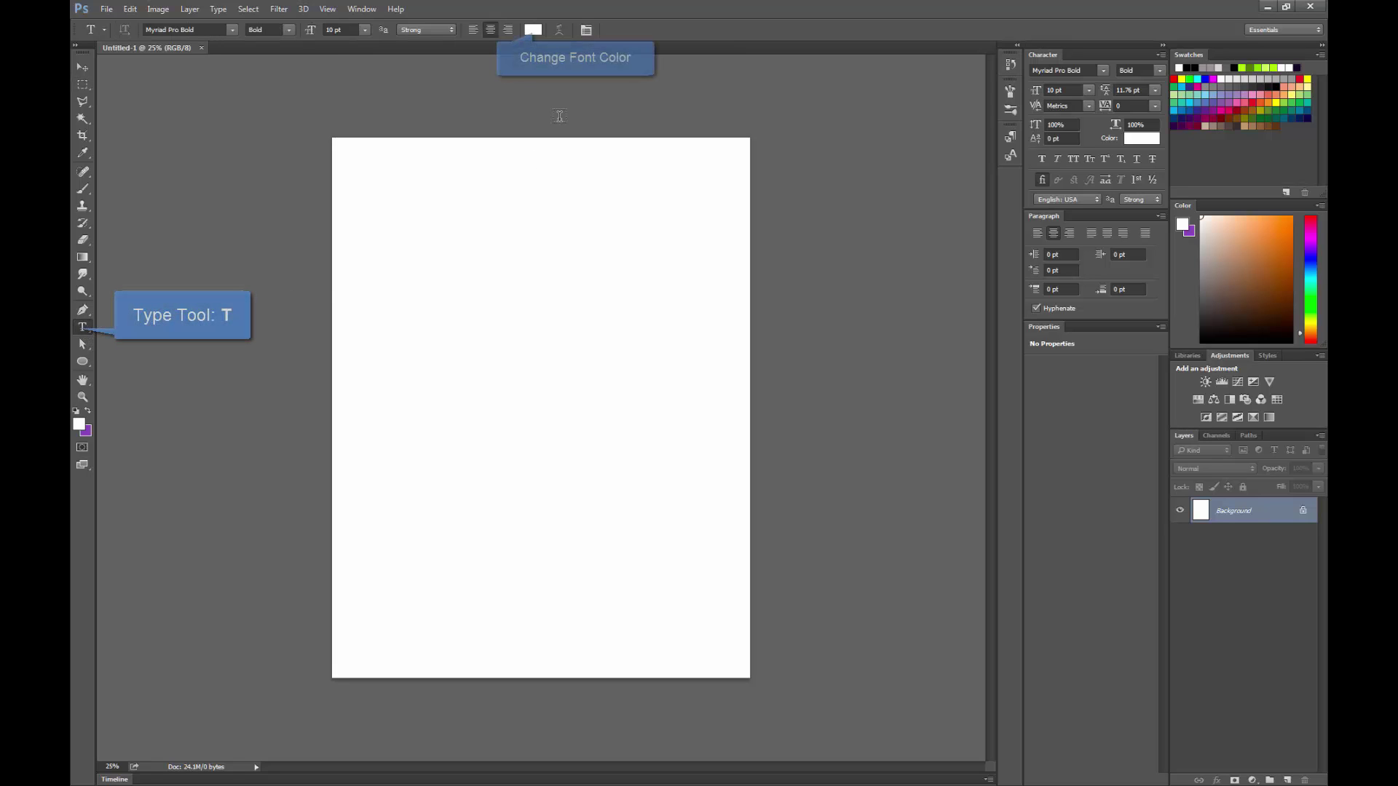
pyautogui.click(533, 30)
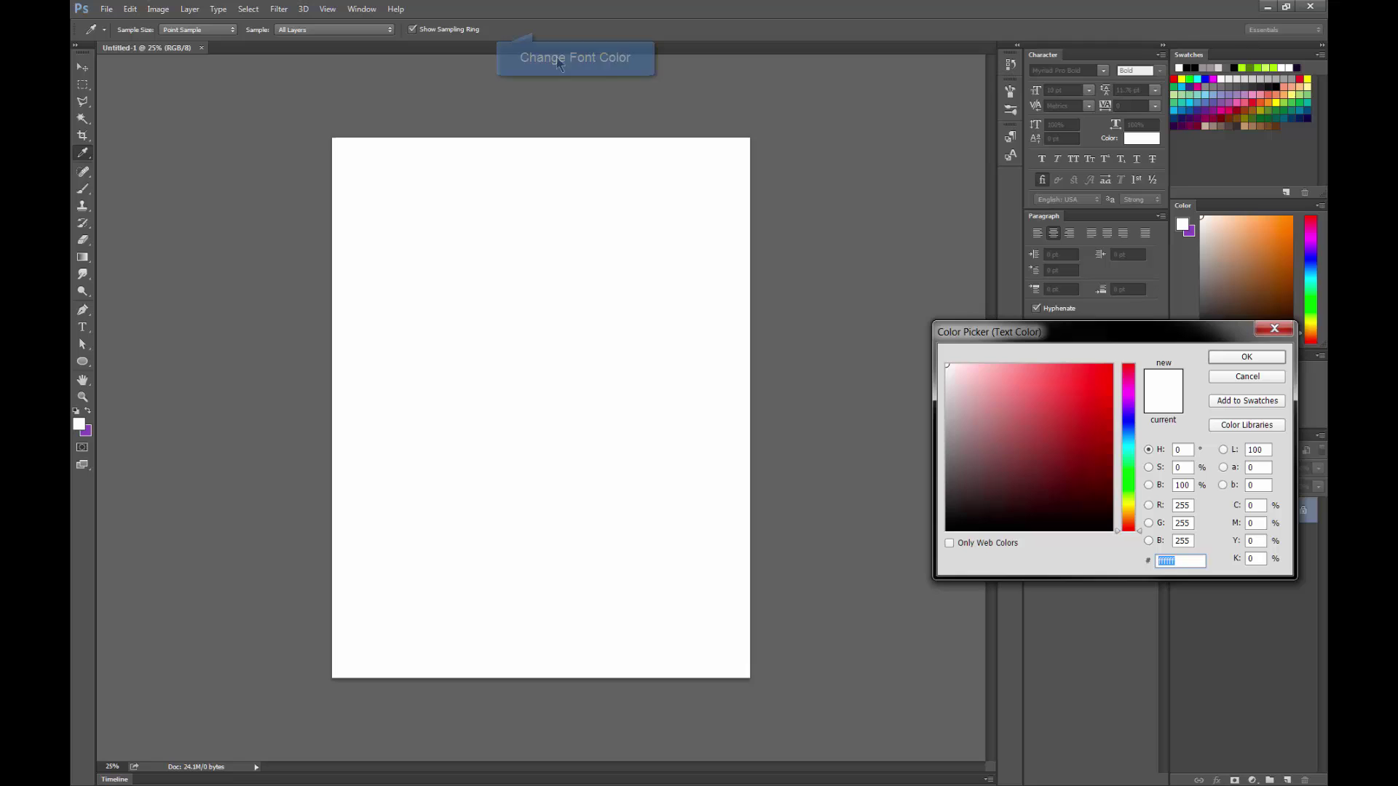
pyautogui.write('000000')
pyautogui.click(1212, 357)
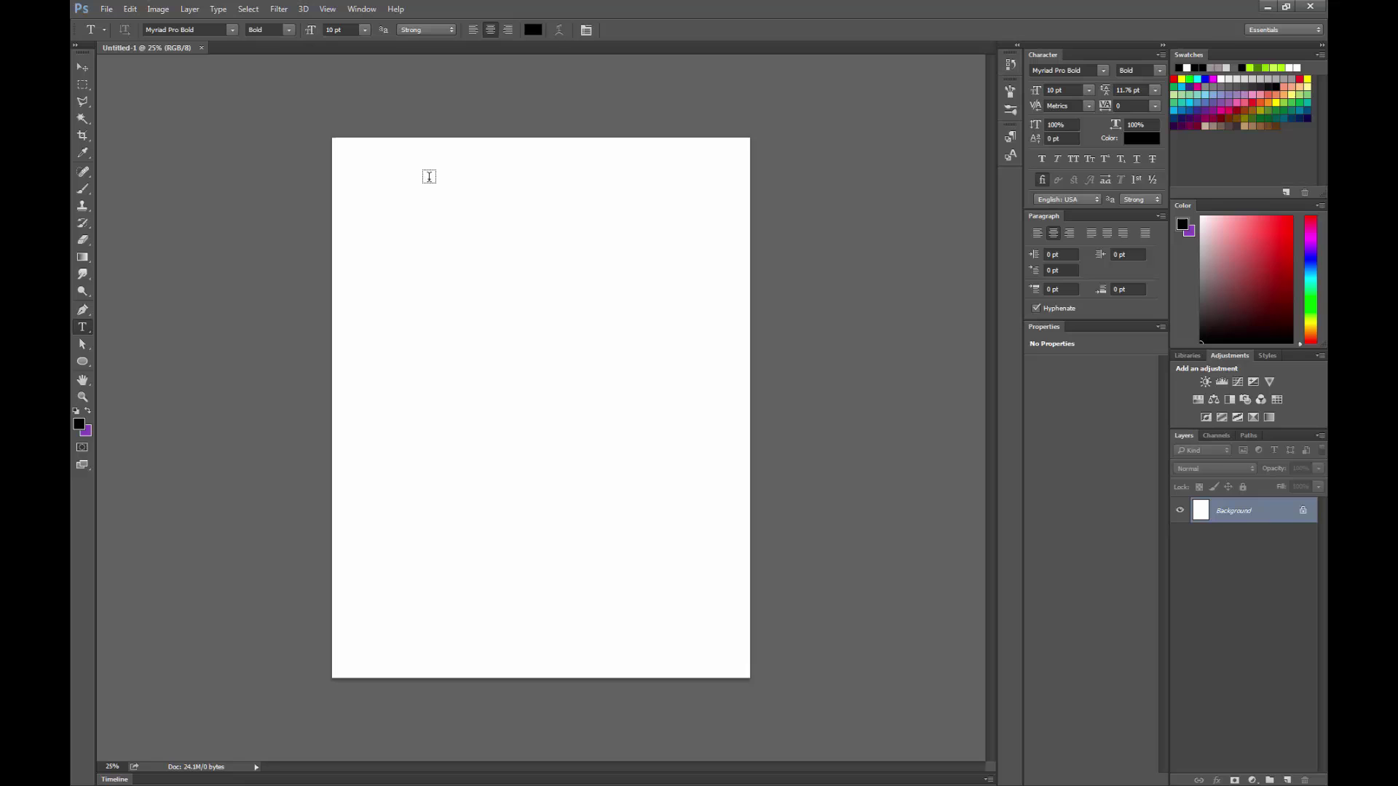
# Step: Add 'aaronrutten.com' as black 10 pt Myriad Pro Bold text in the page's upper left
pyautogui.click(447, 299)
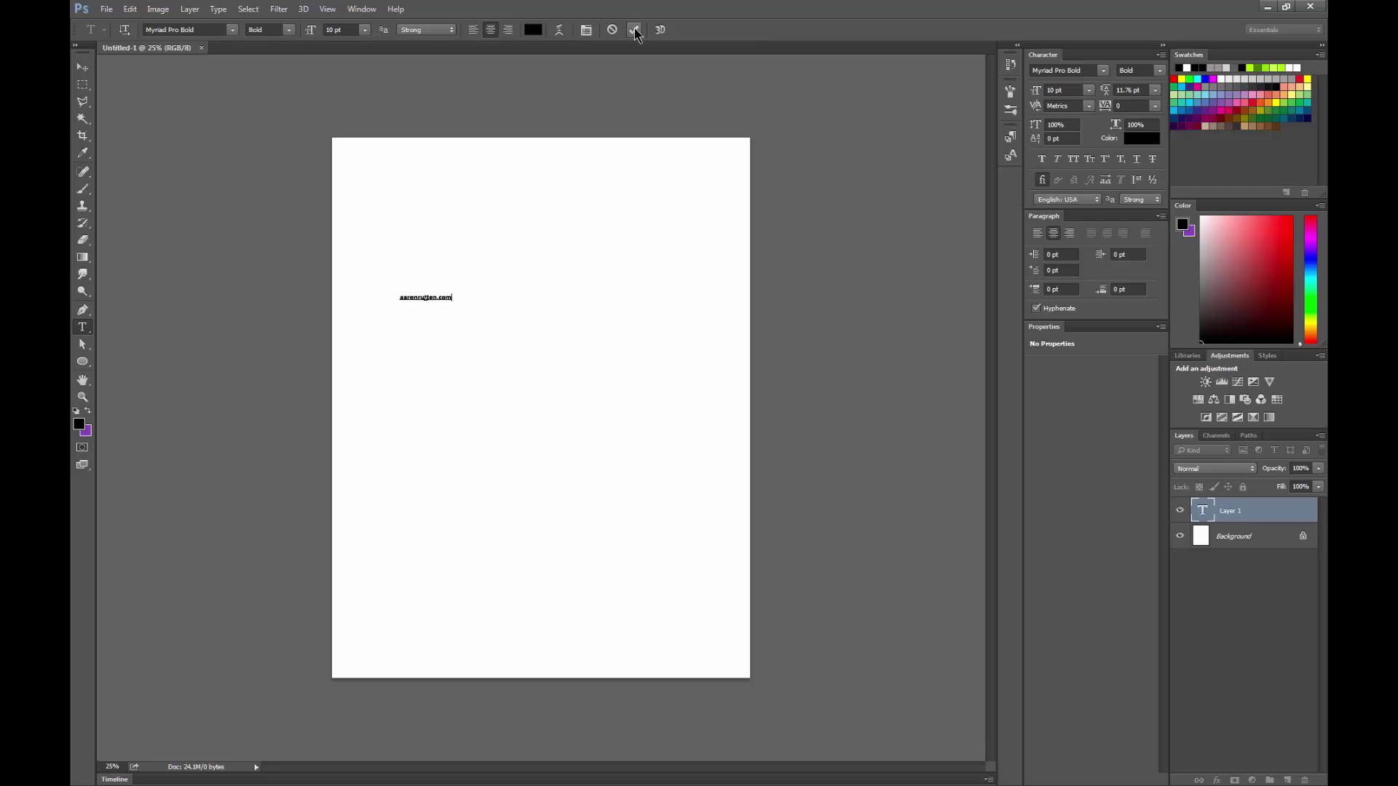
pyautogui.click(636, 30)
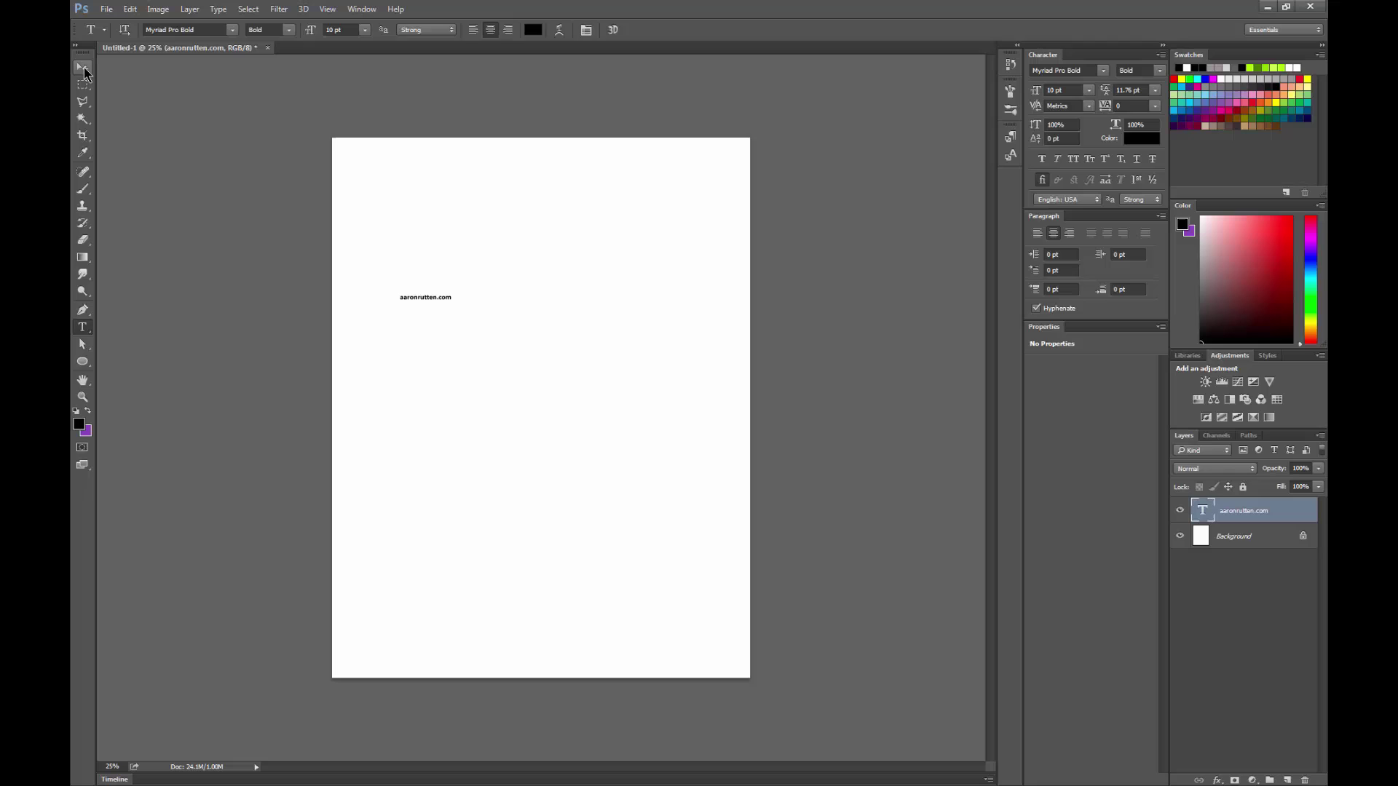
# Step: Drag the aaronrutten.com text up to the page's horizontal centre near the top
pyautogui.click(83, 69)
pyautogui.moveTo(461, 308); pyautogui.dragTo(533, 290)
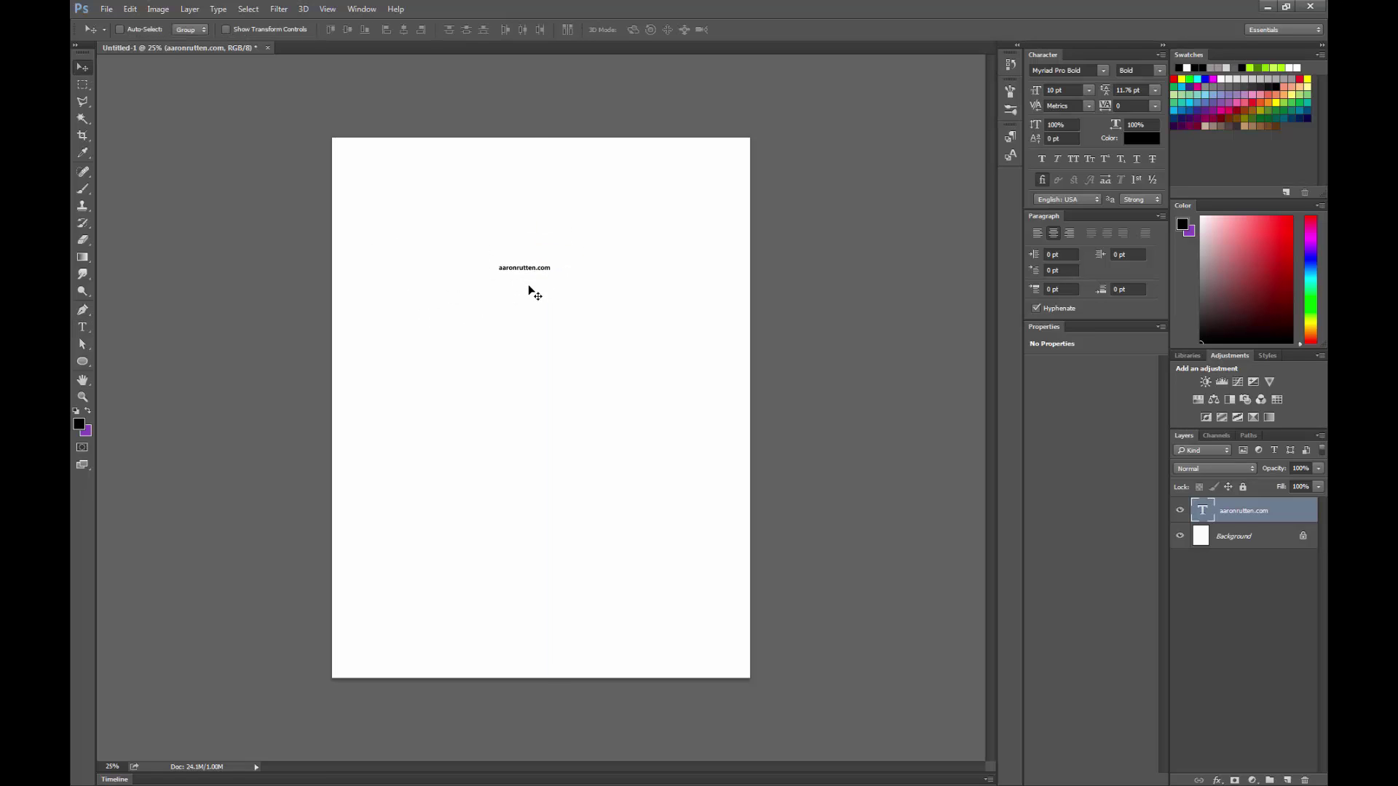
pyautogui.click(84, 327)
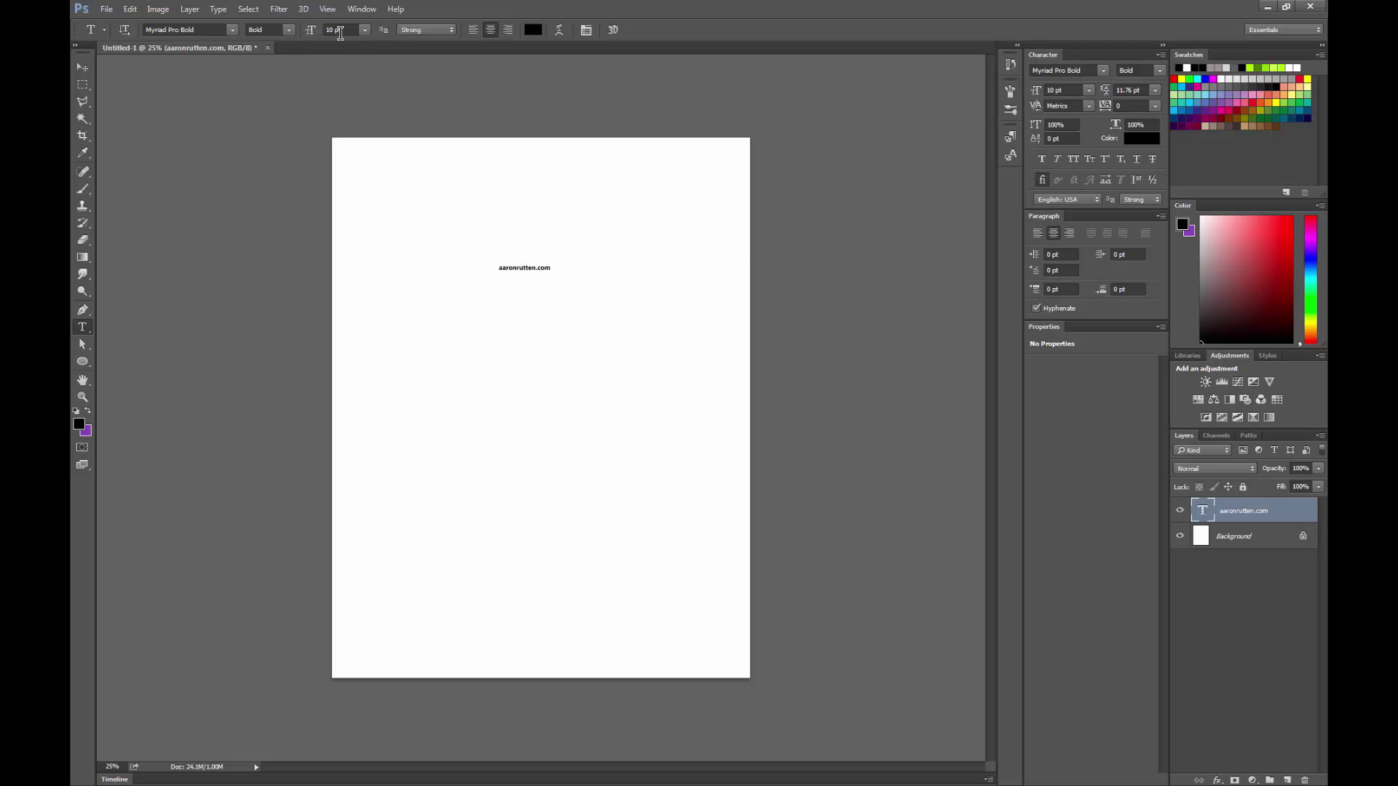
# Step: Free-transform the aaronrutten.com text up to about 46.28 pt near the page top
pyautogui.click(82, 67)
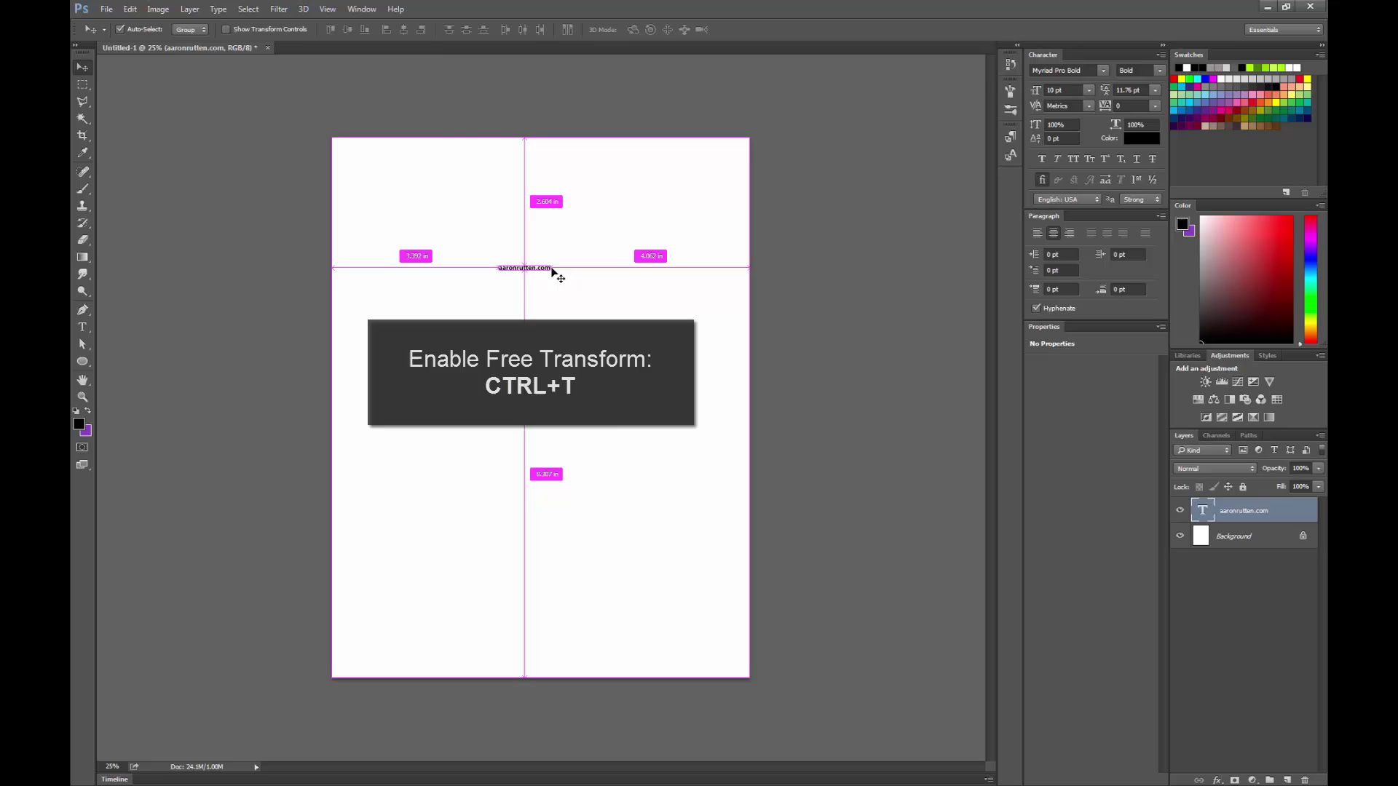
pyautogui.hotkey('ctrl', 't')
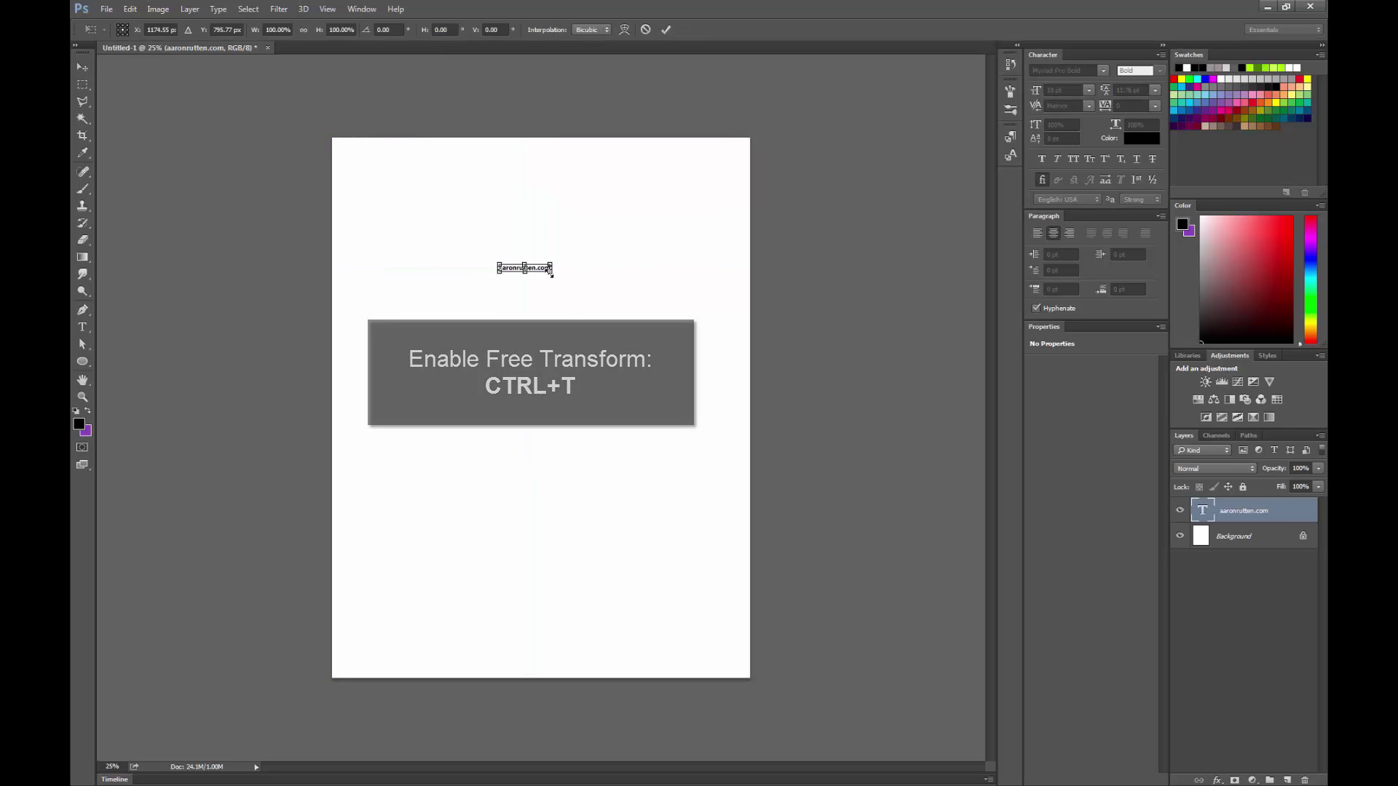
pyautogui.moveTo(551, 269); pyautogui.dragTo(735, 360)
pyautogui.moveTo(717, 282); pyautogui.dragTo(644, 261)
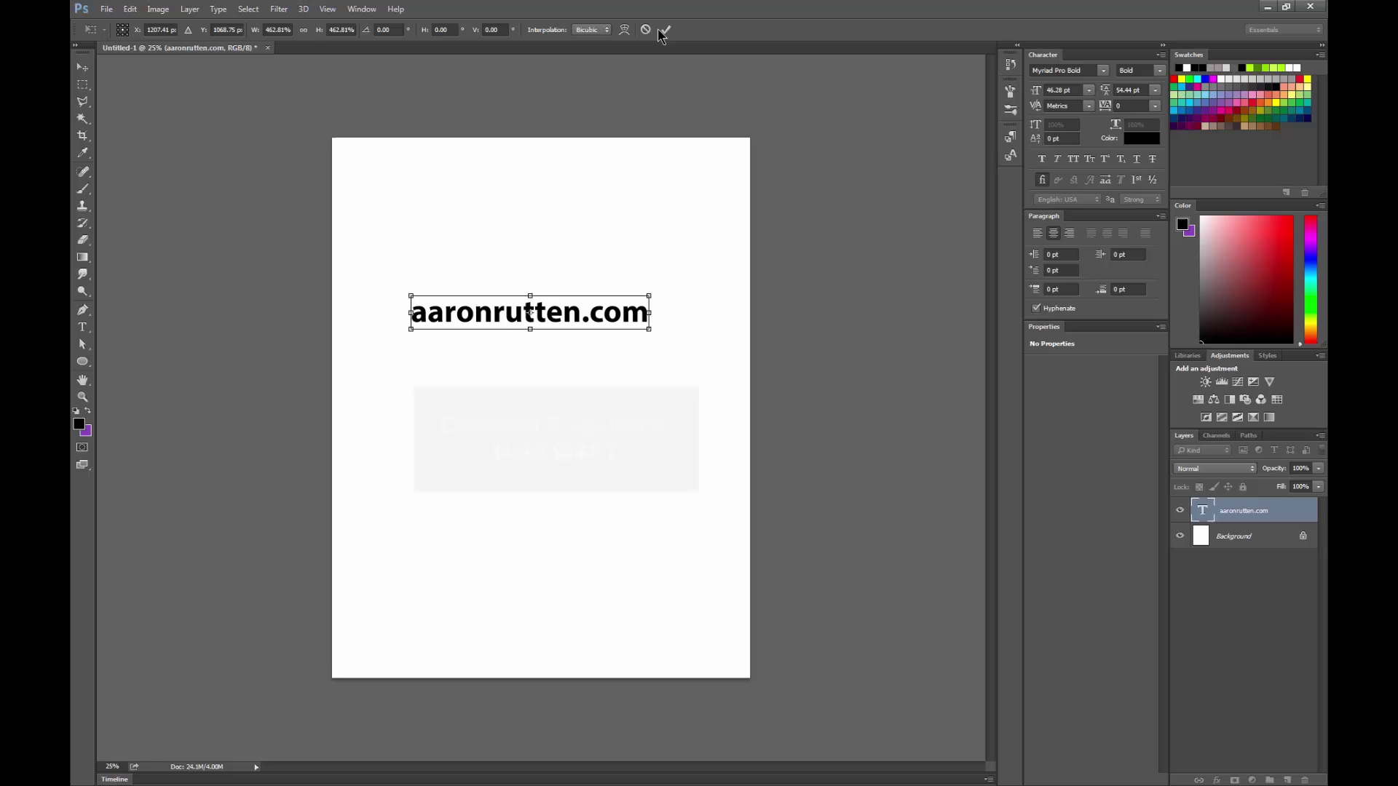
pyautogui.click(667, 30)
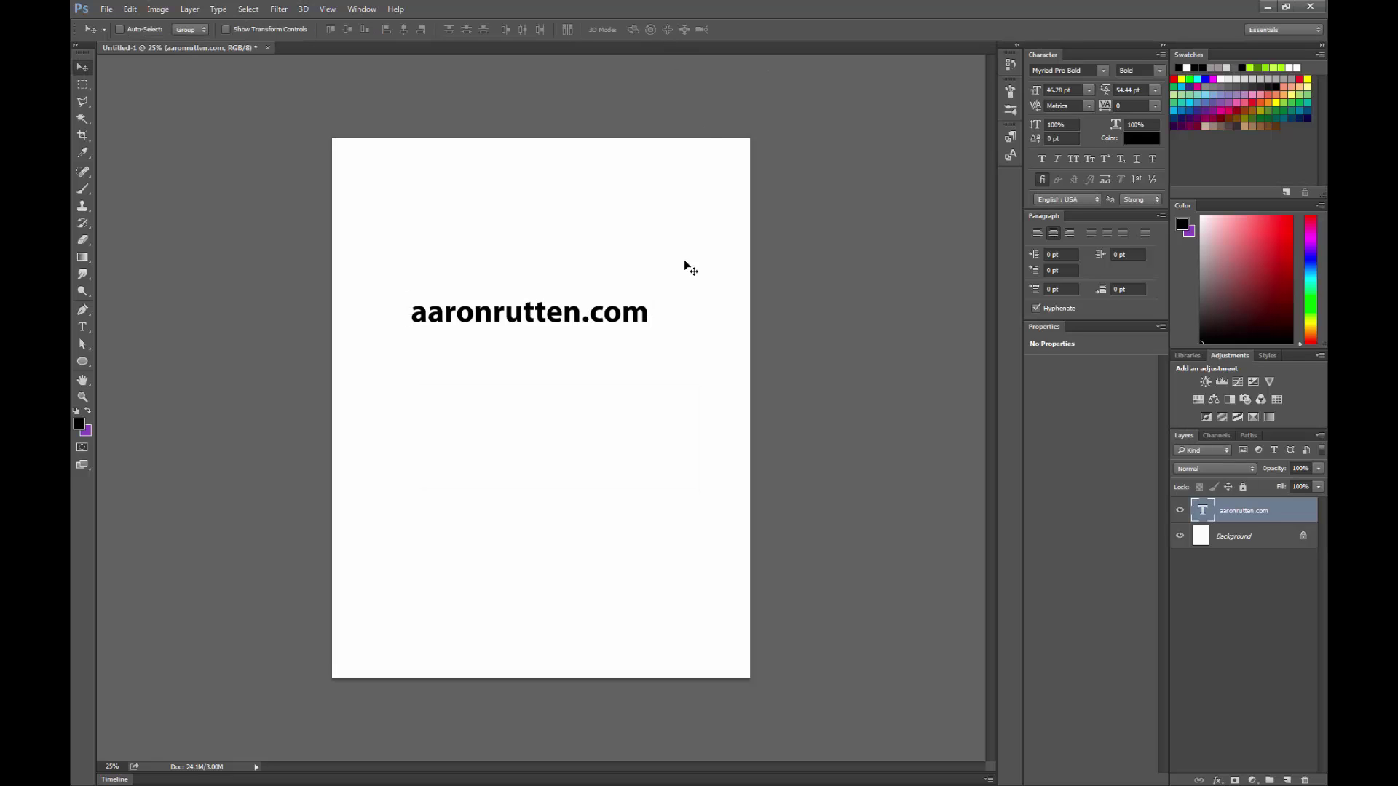
# Step: Apply the Arc warp style to the aaronrutten.com text
pyautogui.click(83, 327)
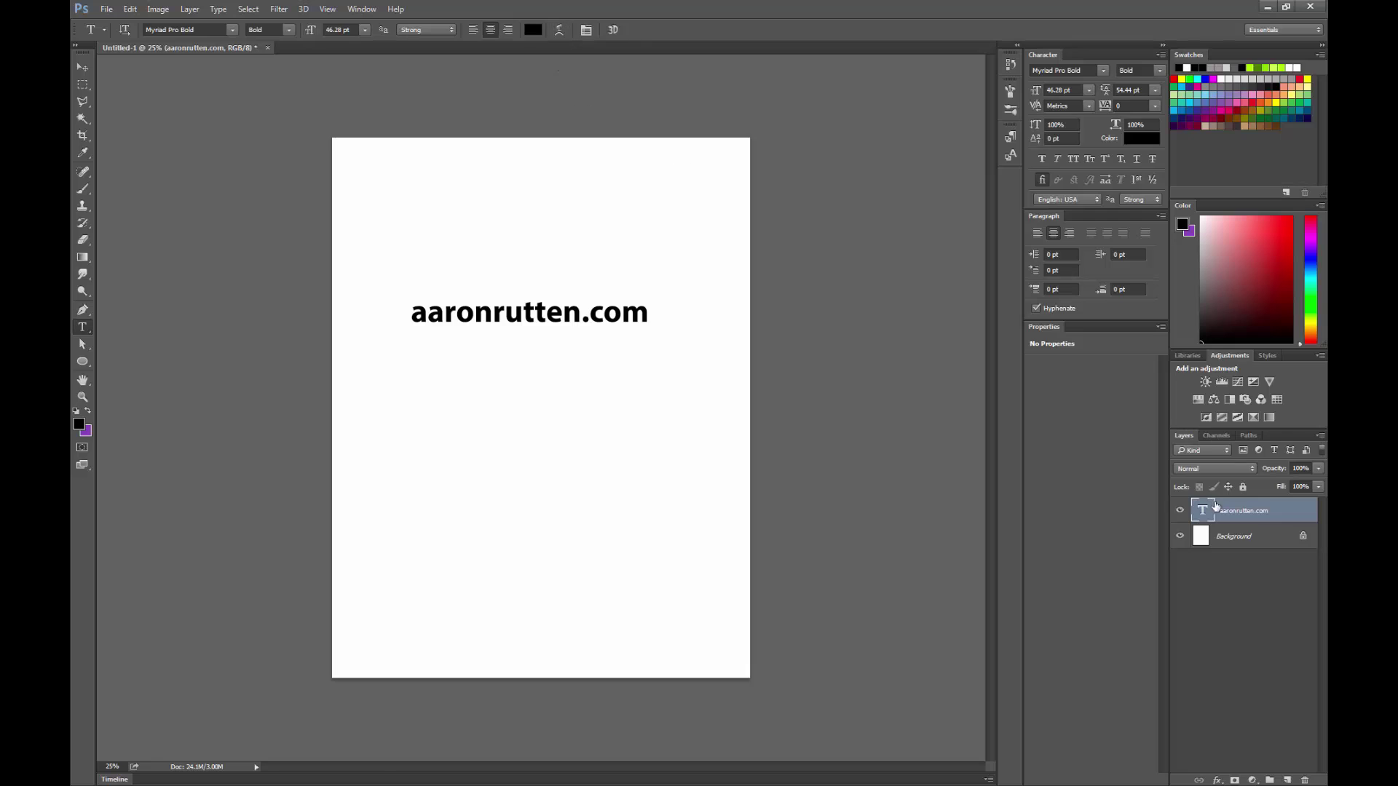
pyautogui.click(559, 29)
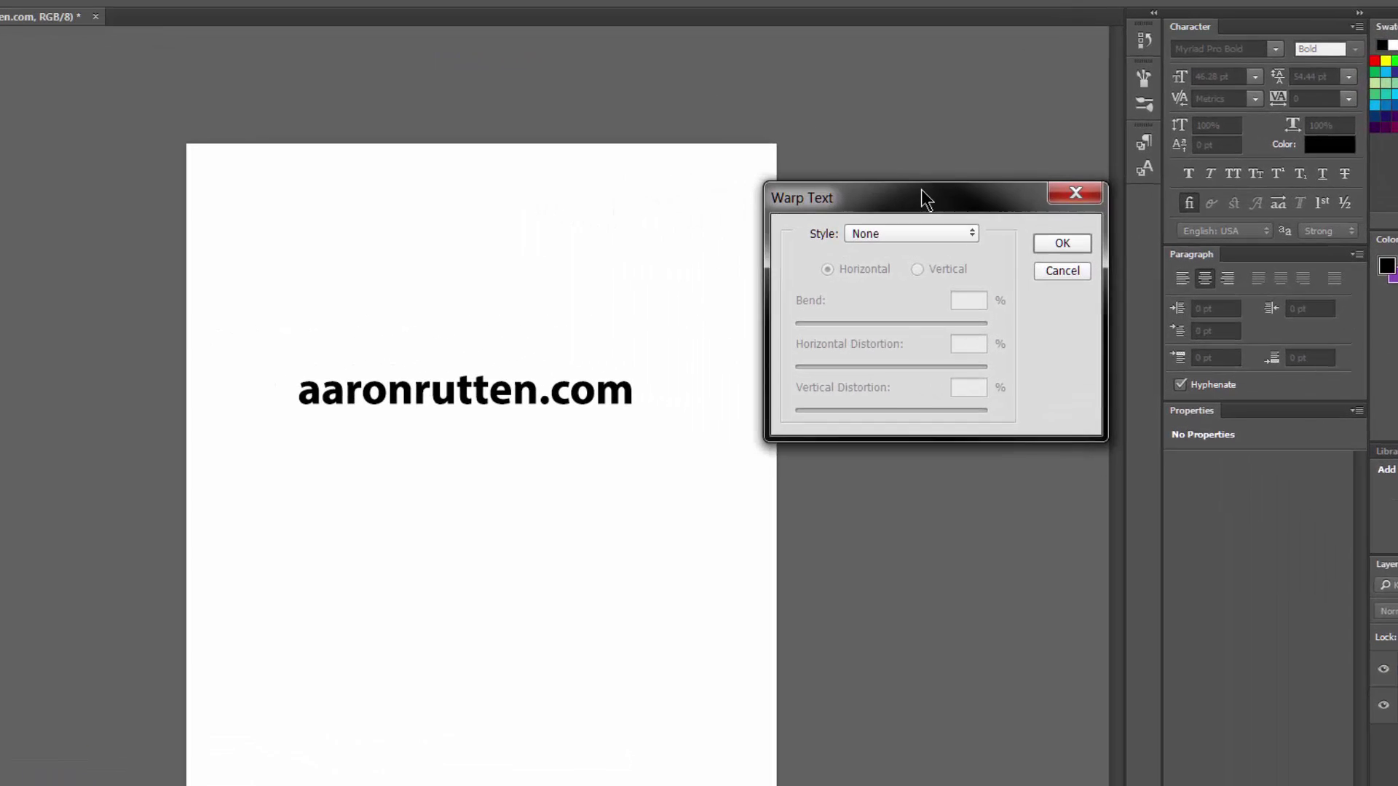
pyautogui.click(967, 233)
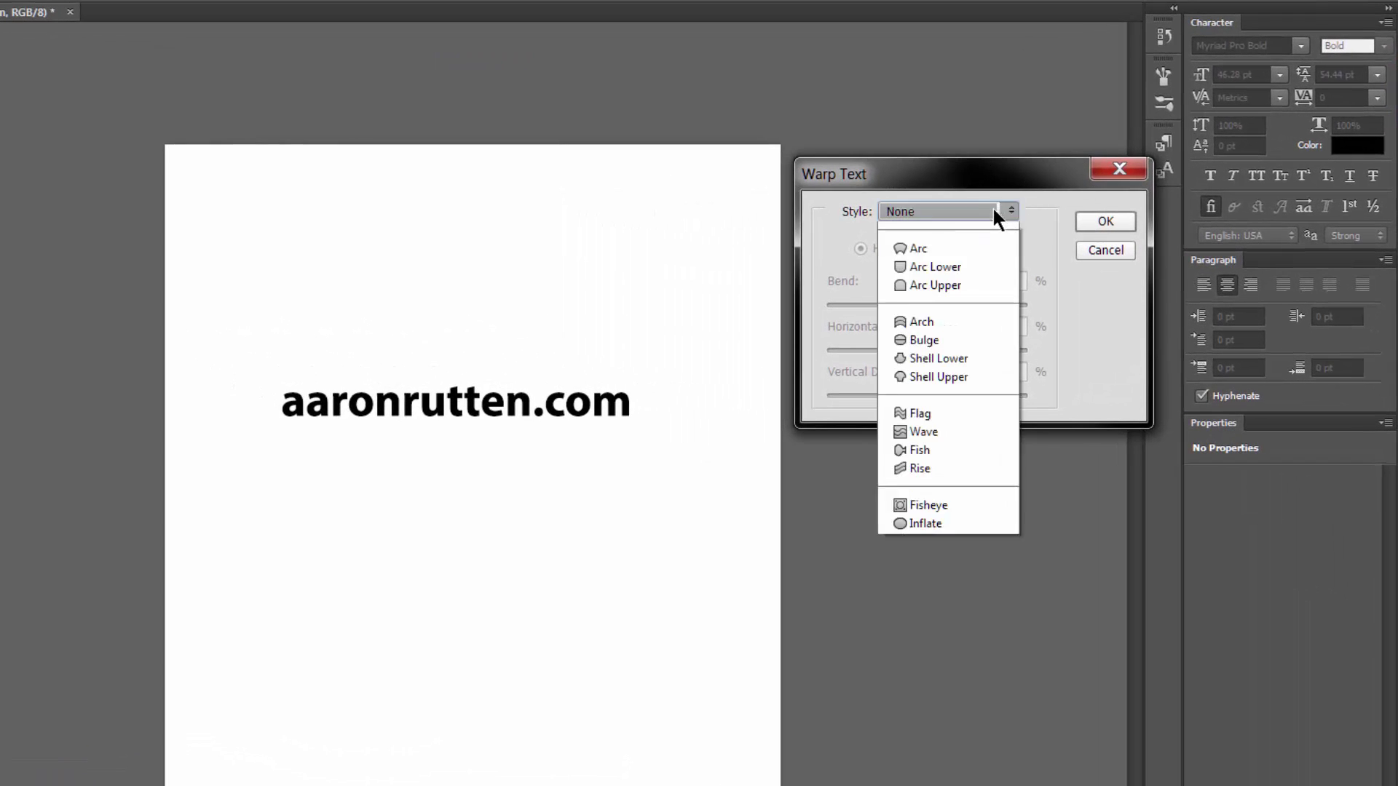
pyautogui.click(939, 269)
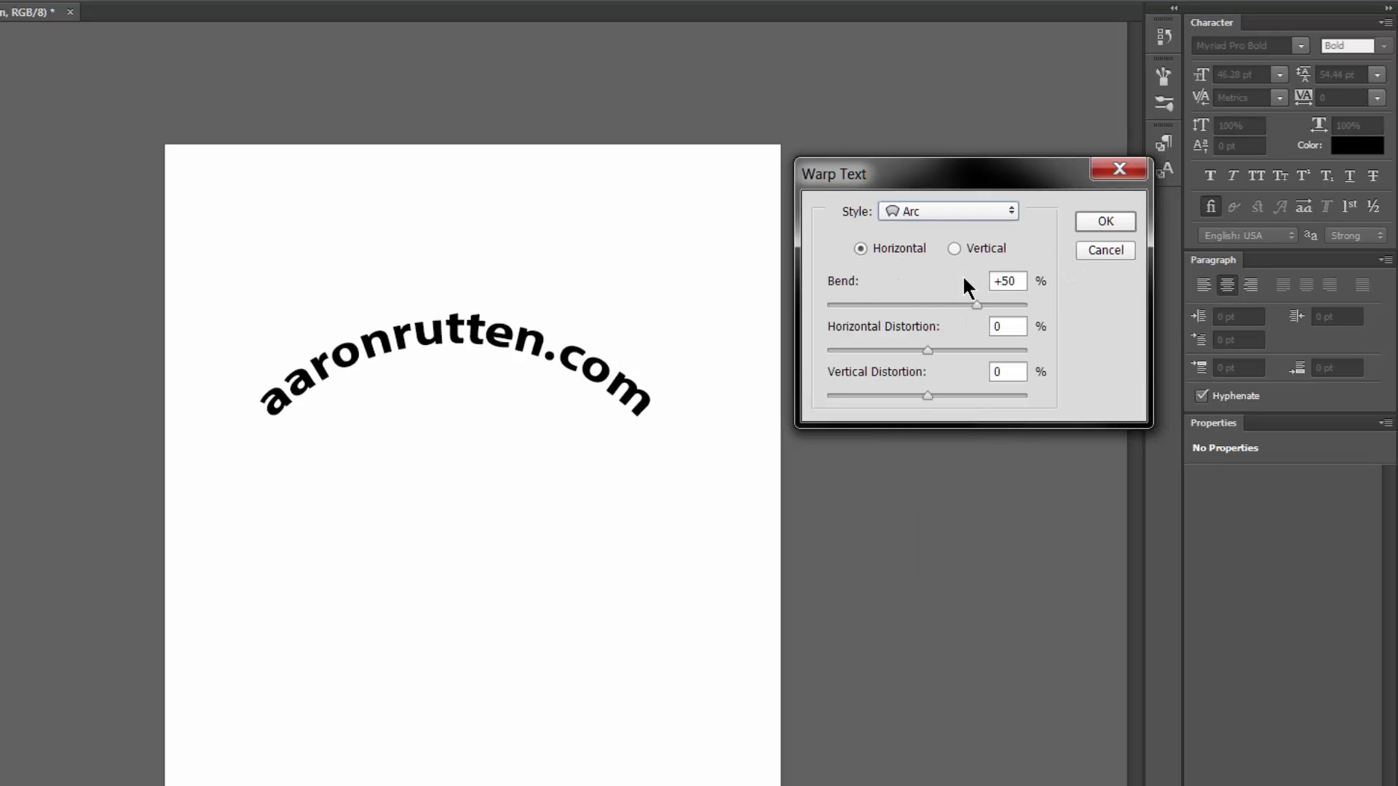
# Step: Tune the Arc warp to Bend +21%, Horizontal Distortion -47%, Vertical Distortion -11%, and apply it
pyautogui.click(954, 249)
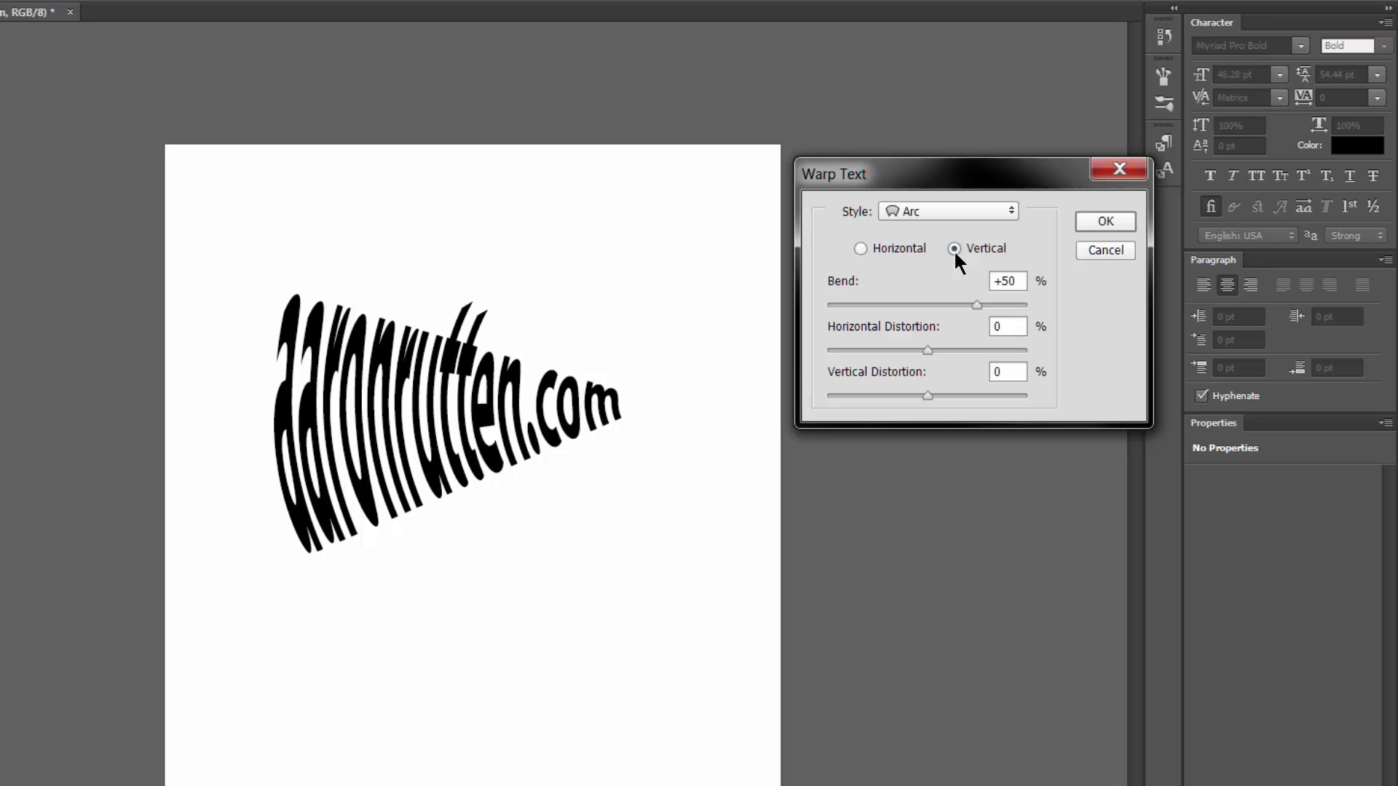
pyautogui.click(860, 249)
pyautogui.moveTo(975, 305); pyautogui.dragTo(881, 351)
pyautogui.moveTo(933, 400)
pyautogui.mouseDown()
pyautogui.moveTo(958, 399)
pyautogui.moveTo(917, 398)
pyautogui.mouseUp()
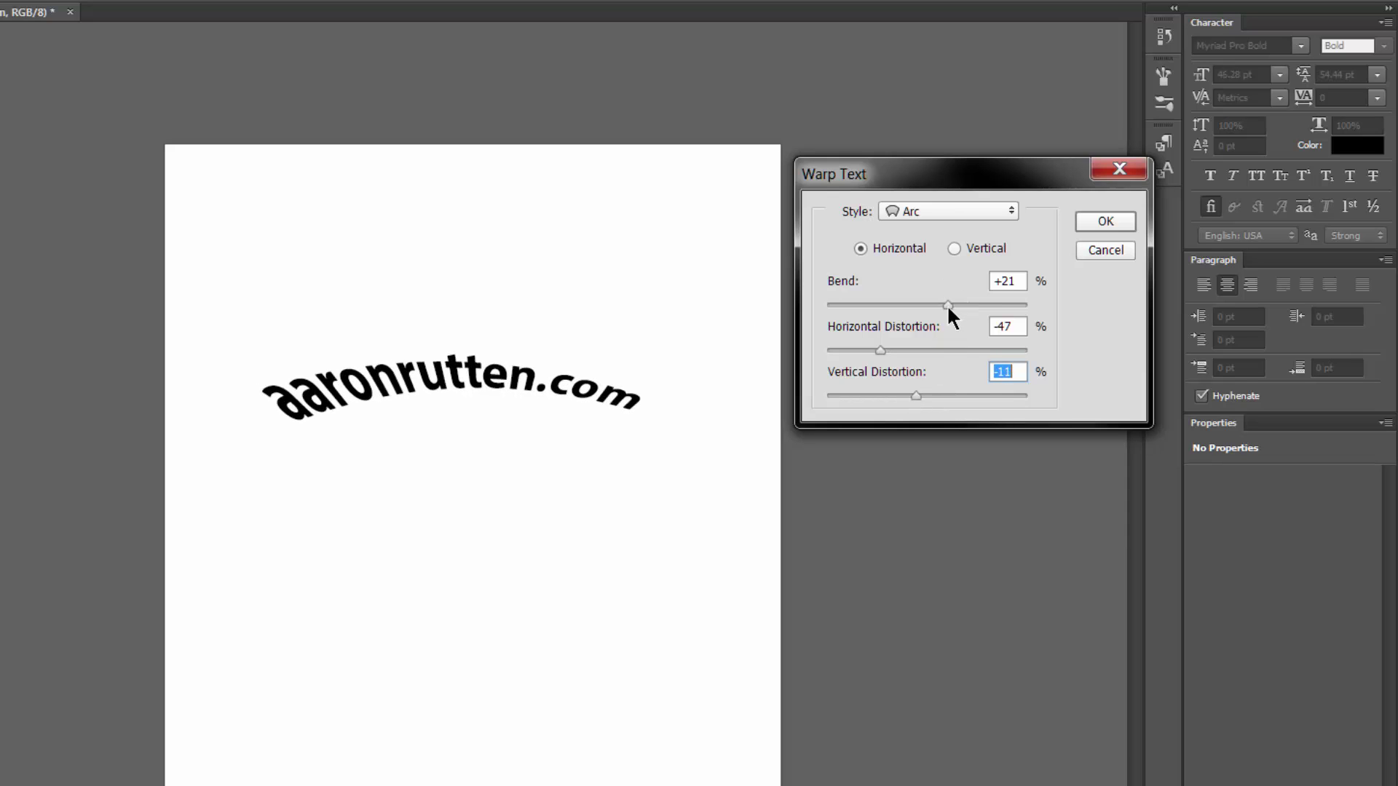
pyautogui.moveTo(948, 309); pyautogui.dragTo(944, 318)
pyautogui.click(1104, 221)
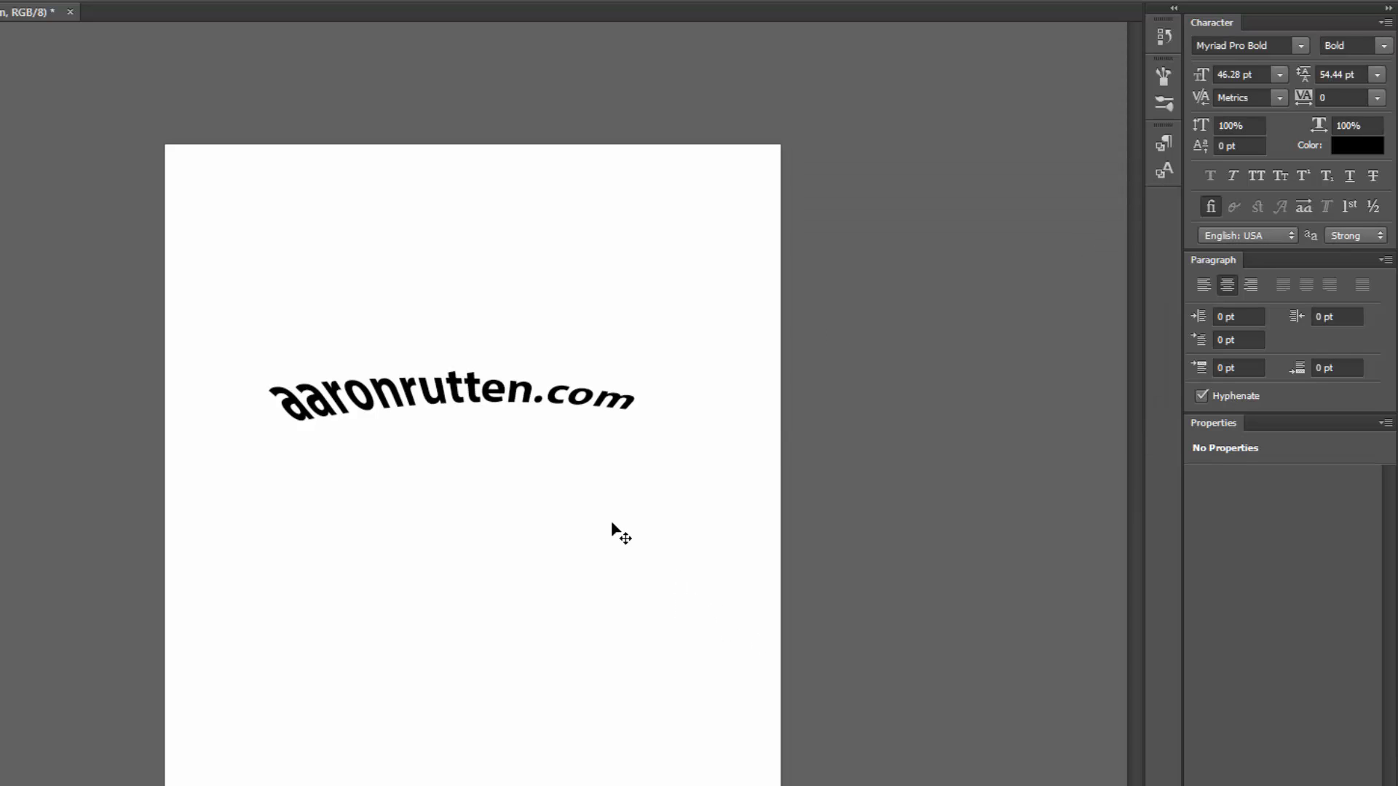
# Step: Undo the warp, then preview an Arc Lower warp with bend +57
pyautogui.press('t')
pyautogui.hotkey('ctrl', 'z')
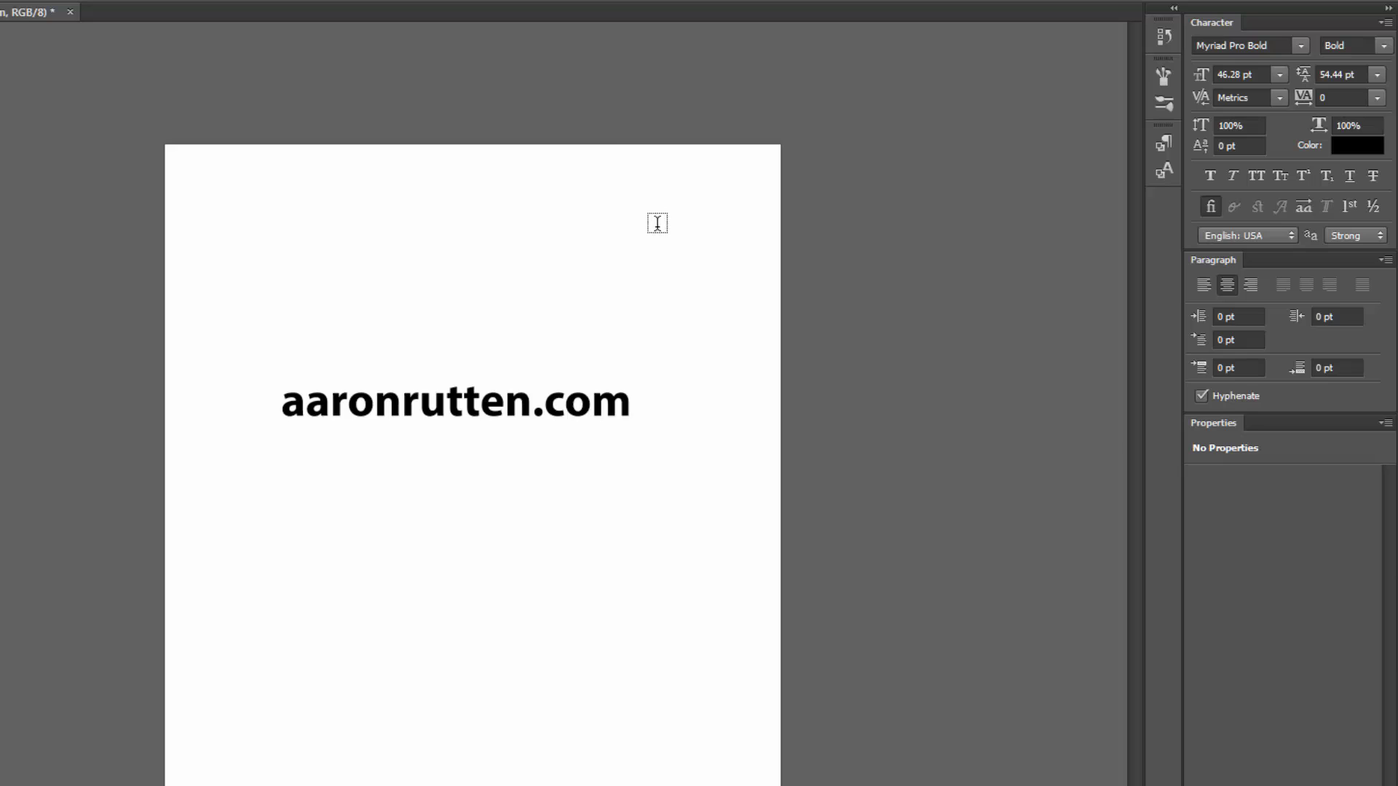
pyautogui.click(521, 4)
pyautogui.click(976, 216)
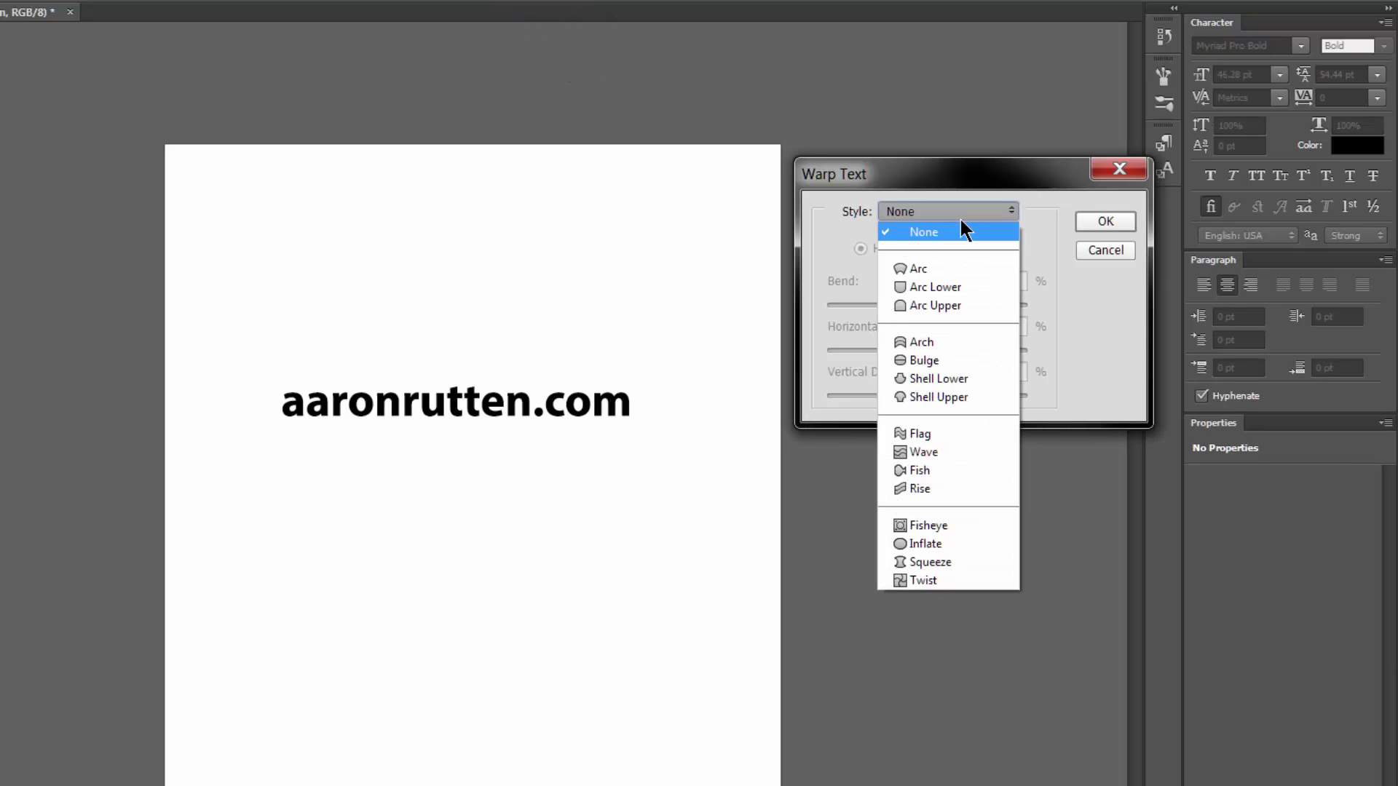
pyautogui.click(949, 279)
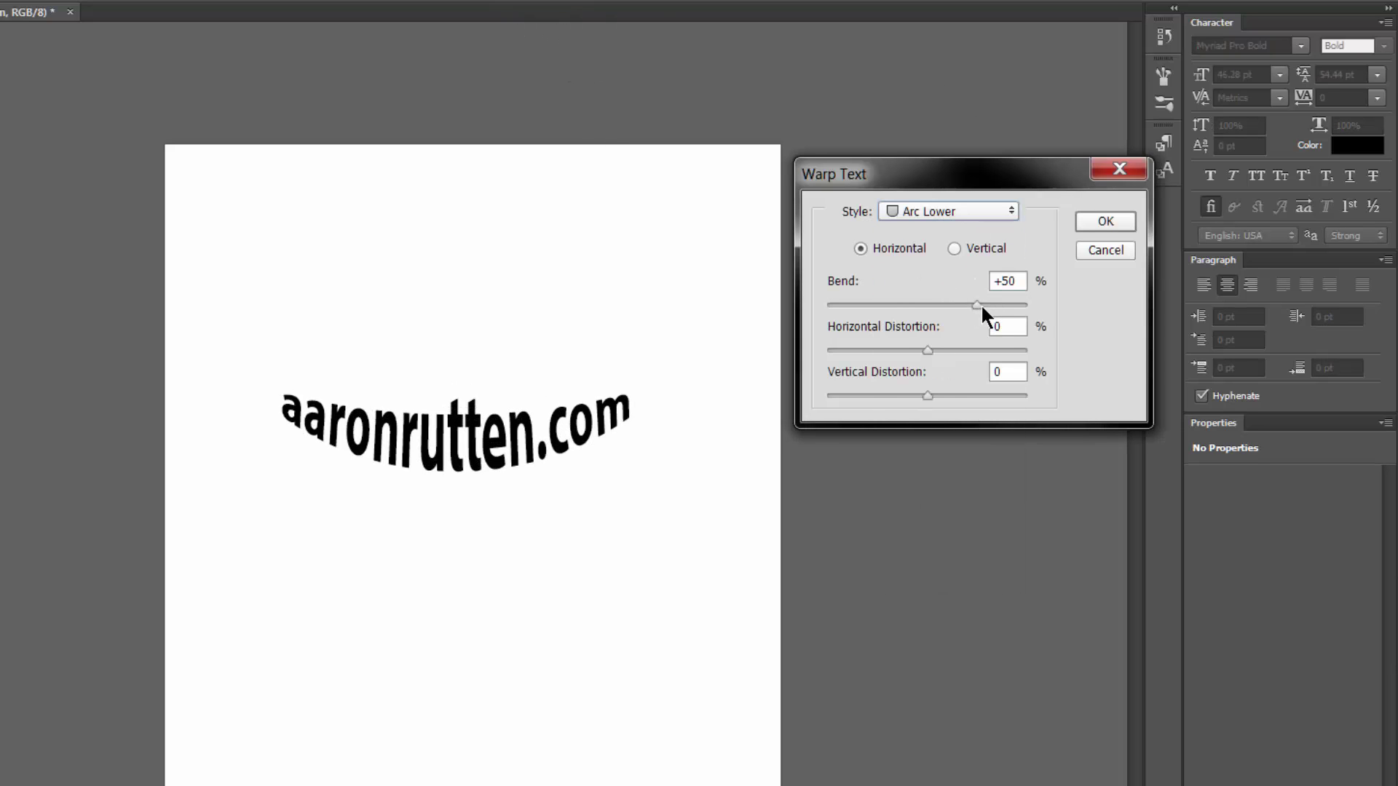
pyautogui.moveTo(981, 303); pyautogui.dragTo(984, 304)
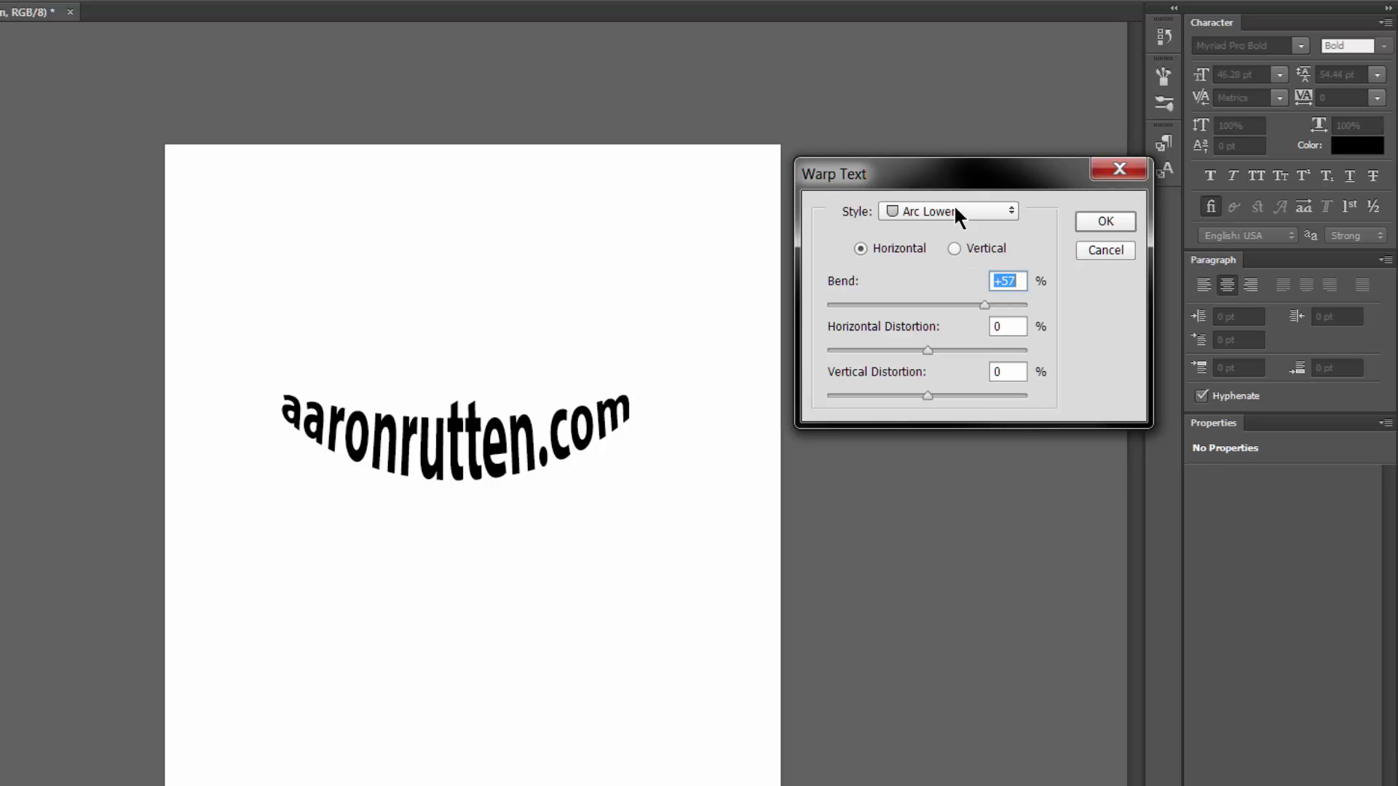
# Step: Cycle the warp through Arc Upper, Arch, Bulge, Shell Lower, Shell Upper, ending on Flag
pyautogui.click(956, 212)
pyautogui.click(954, 304)
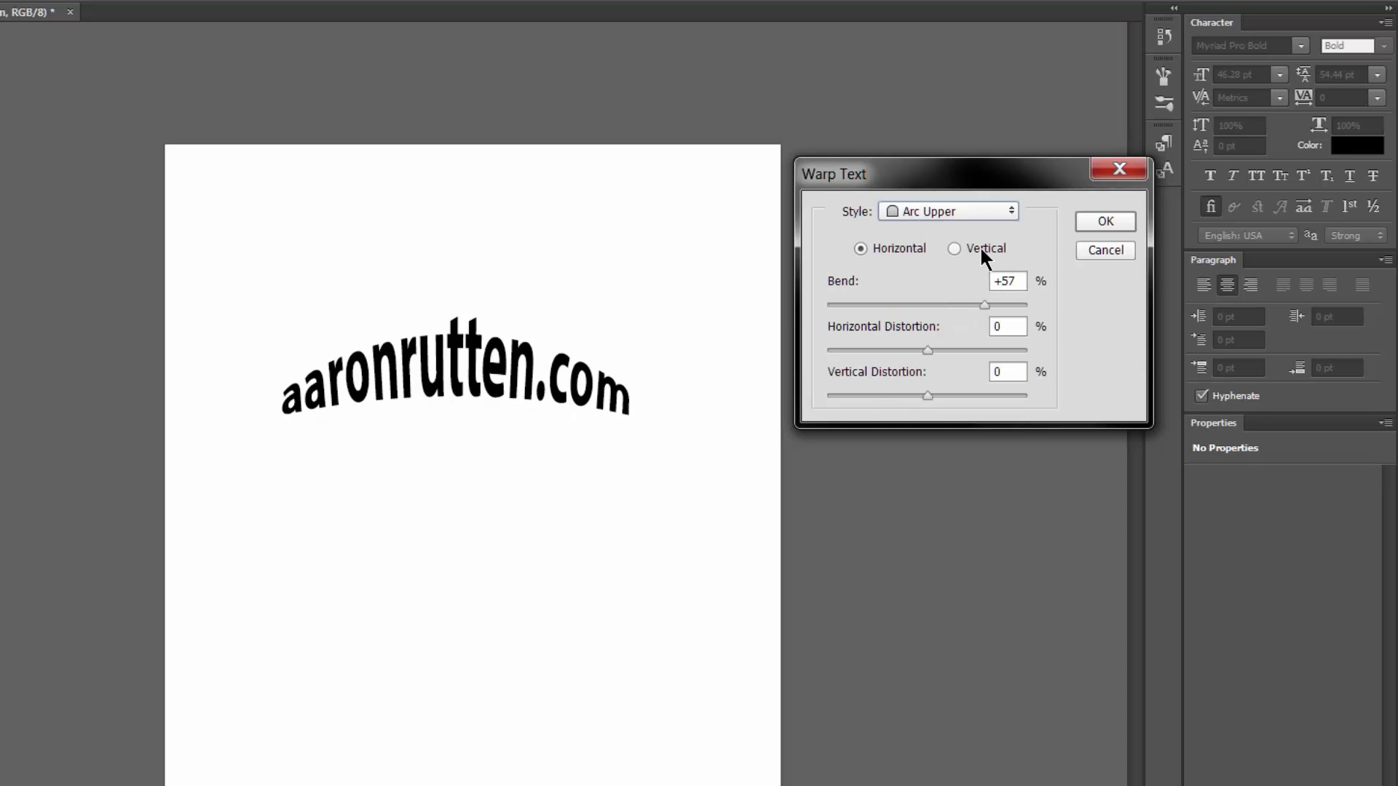
pyautogui.click(967, 212)
pyautogui.click(946, 334)
pyautogui.click(947, 211)
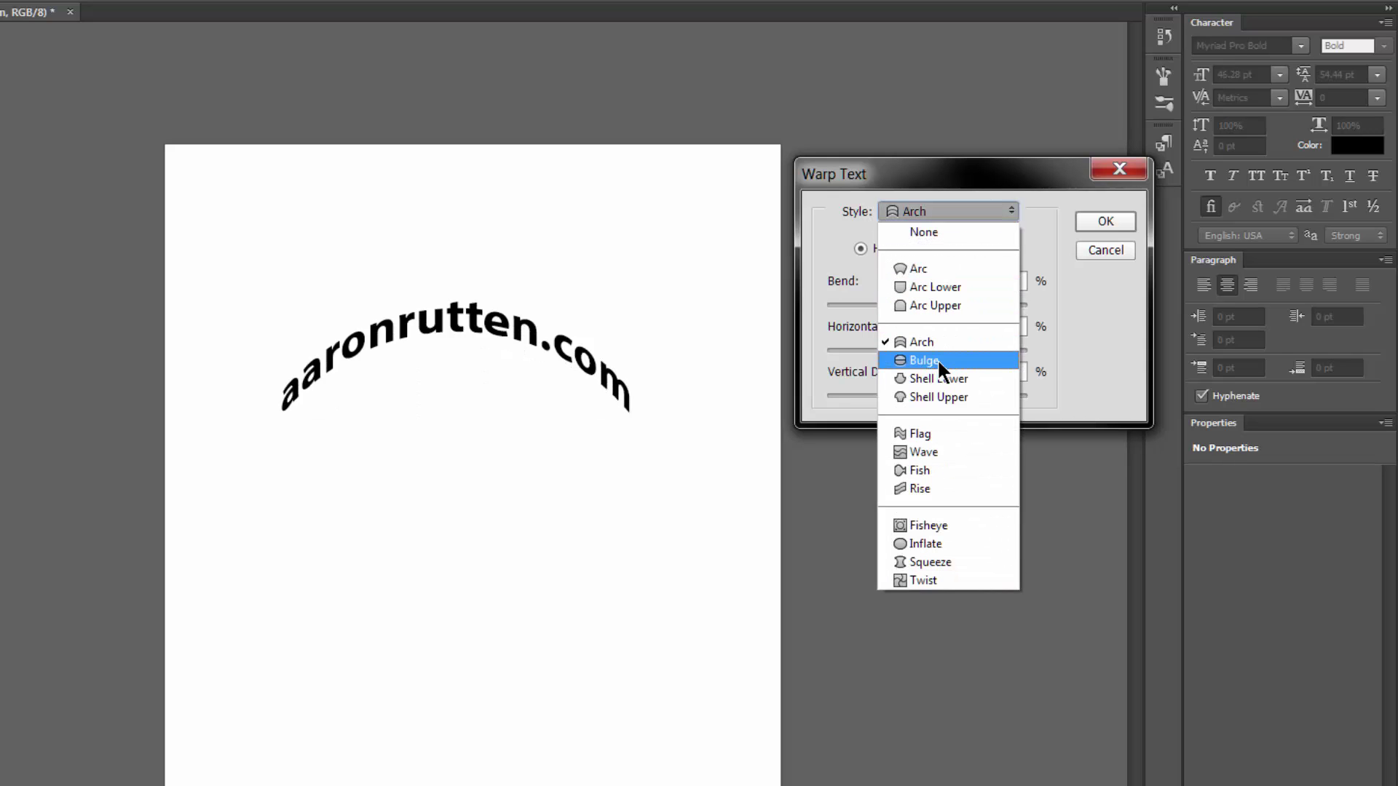
pyautogui.click(939, 362)
pyautogui.click(948, 210)
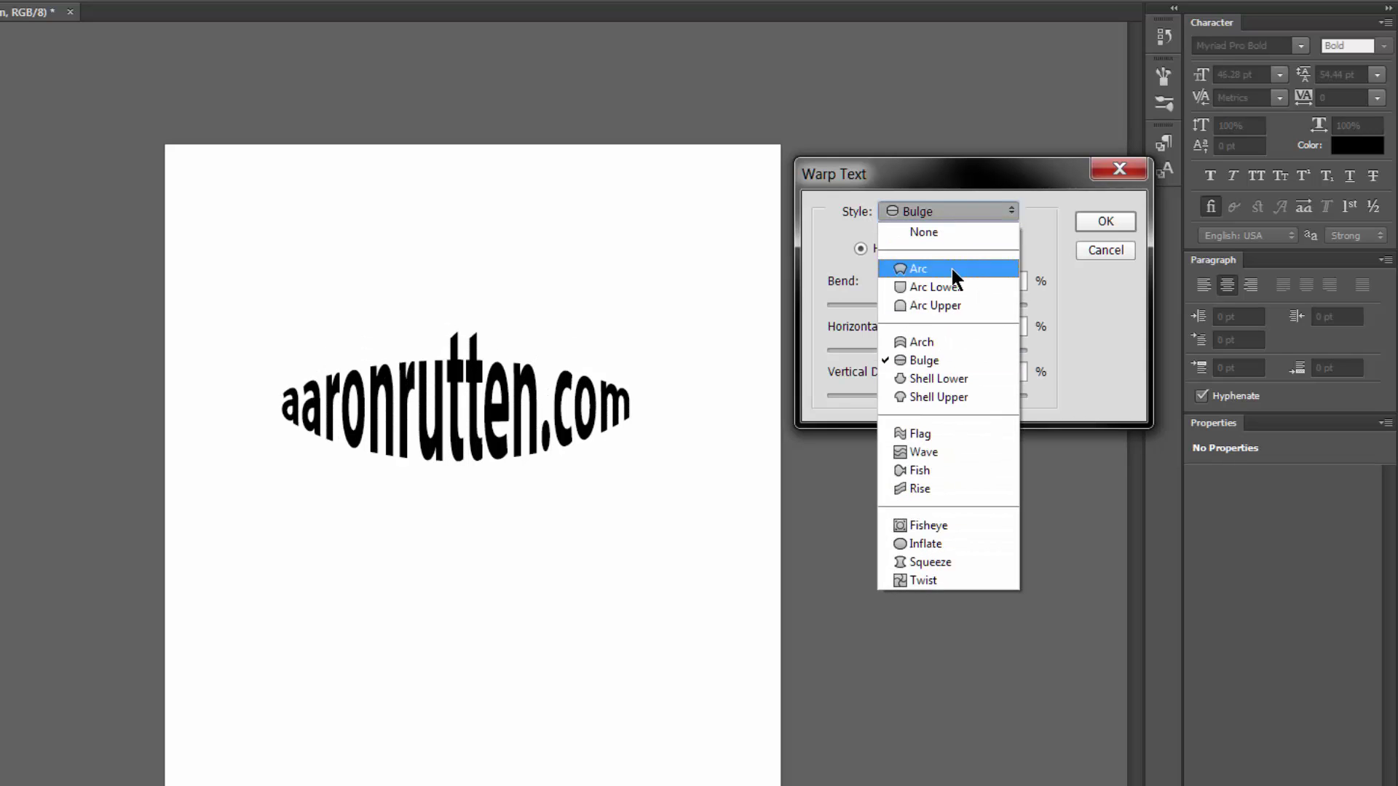
pyautogui.click(933, 374)
pyautogui.click(933, 208)
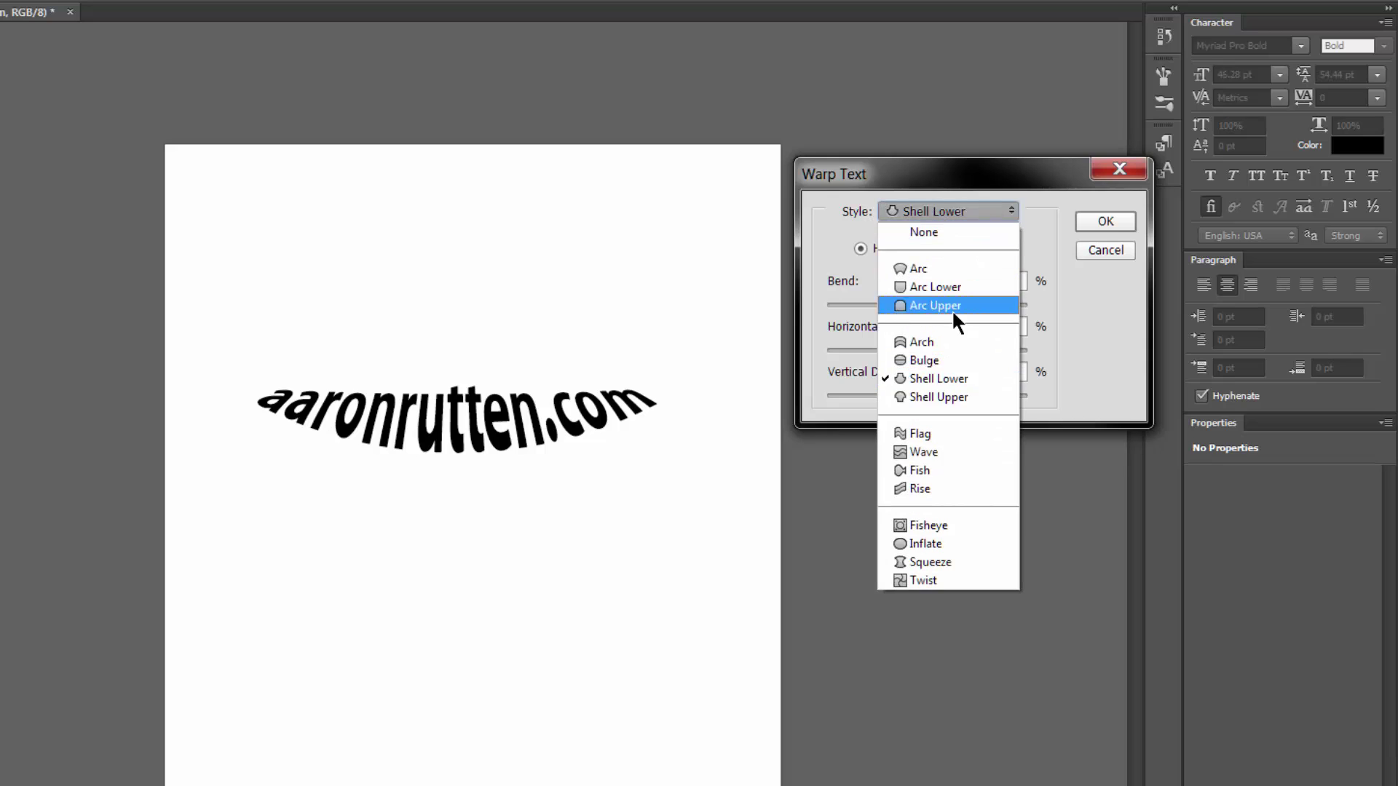
pyautogui.click(939, 393)
pyautogui.click(933, 209)
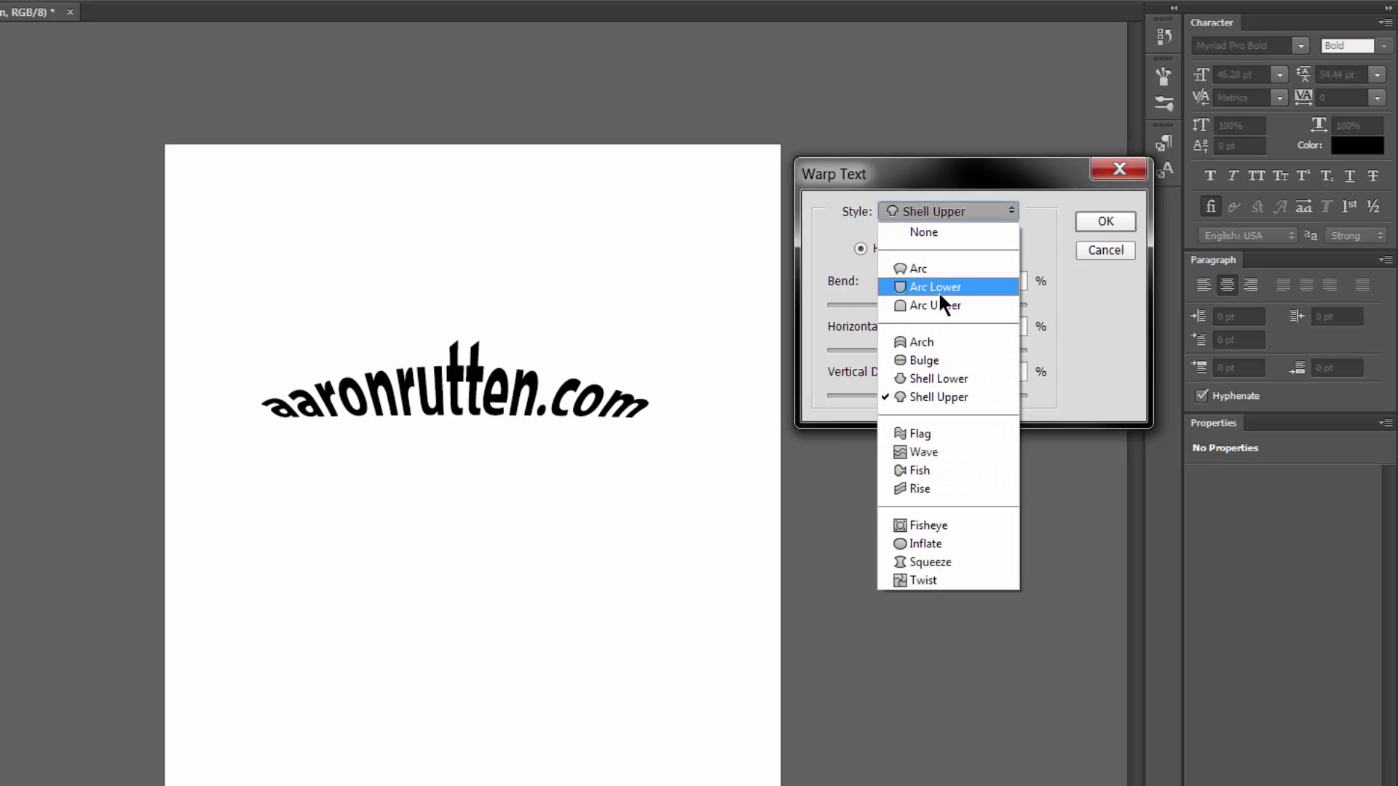
pyautogui.click(932, 430)
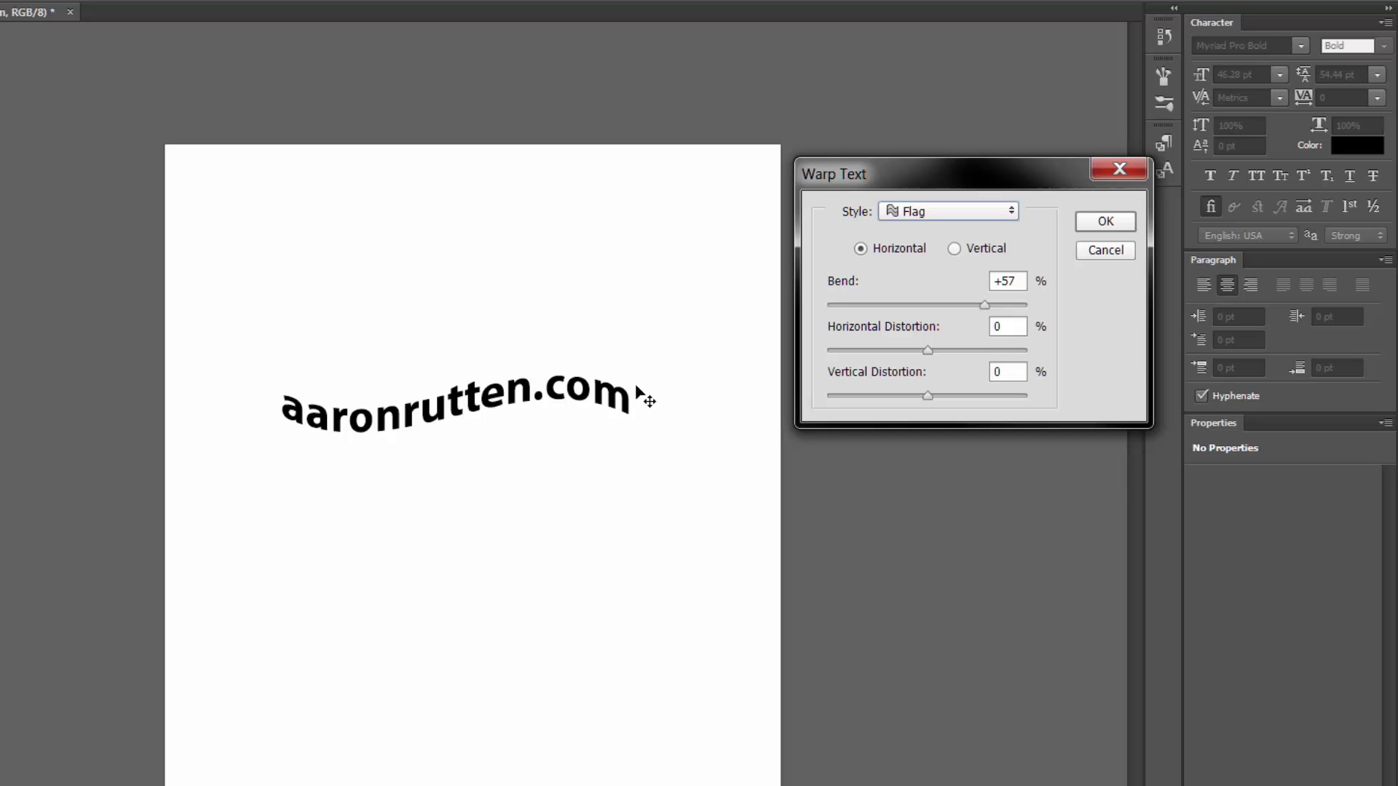
# Step: Lessen the flag bend, then preview the Wave and Fish warps
pyautogui.moveTo(985, 305); pyautogui.dragTo(950, 305)
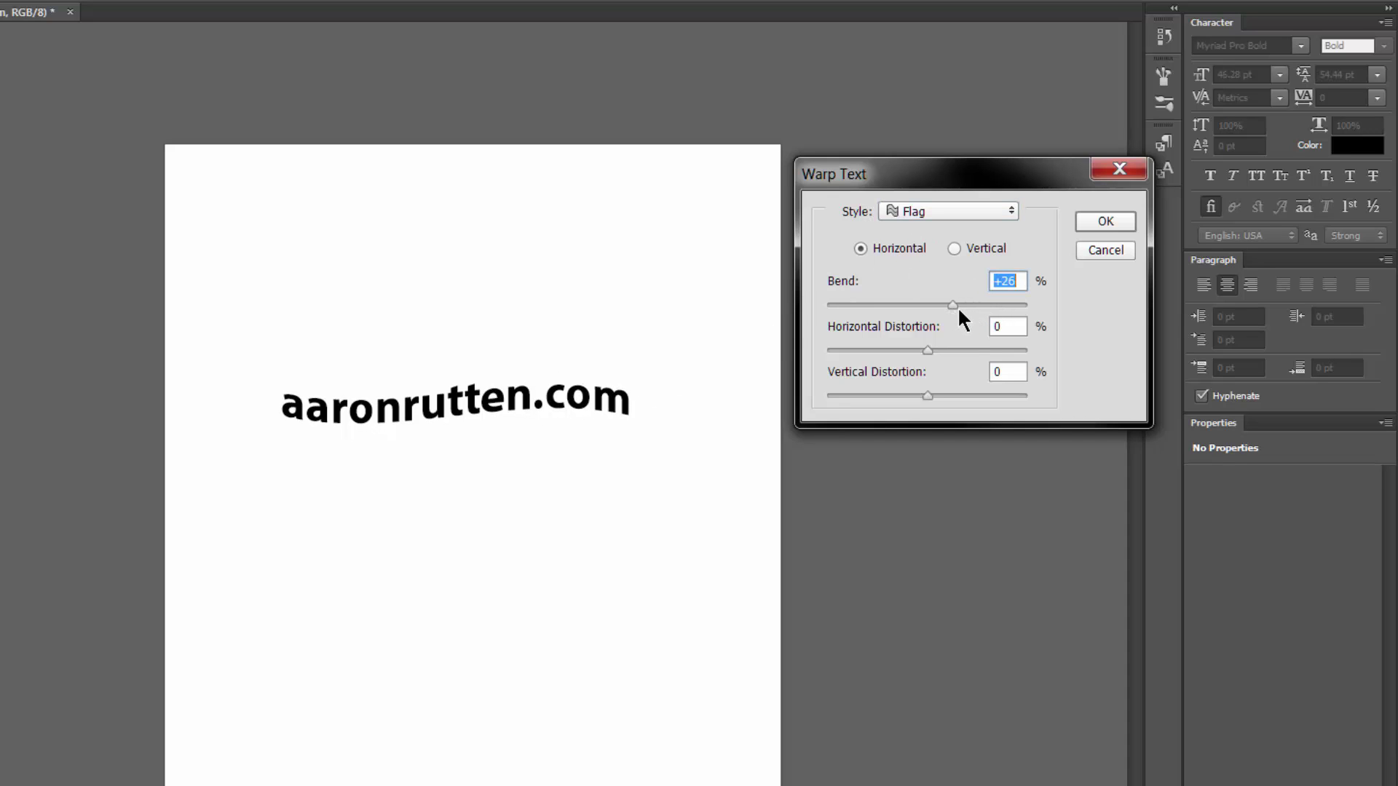
pyautogui.click(947, 211)
pyautogui.click(935, 450)
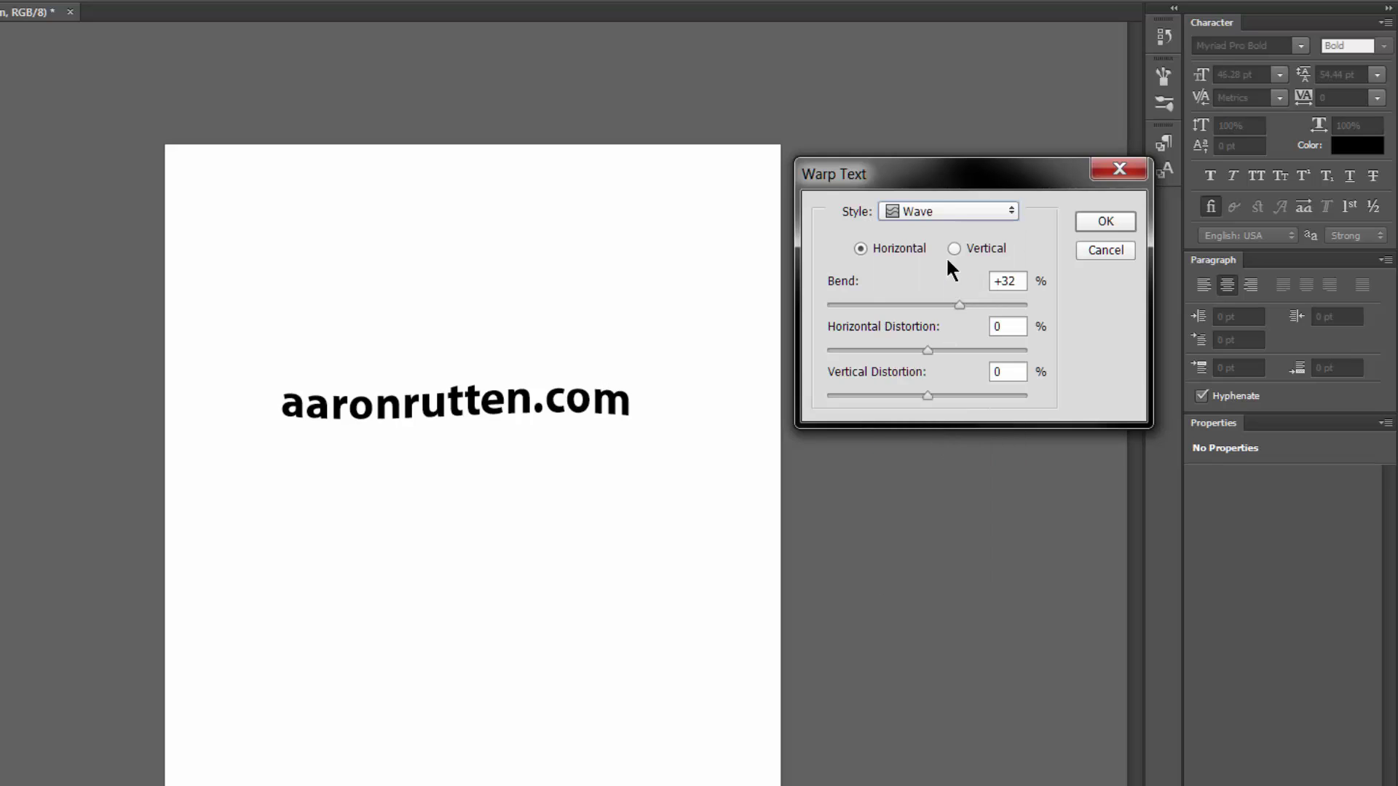
pyautogui.click(932, 209)
pyautogui.click(955, 474)
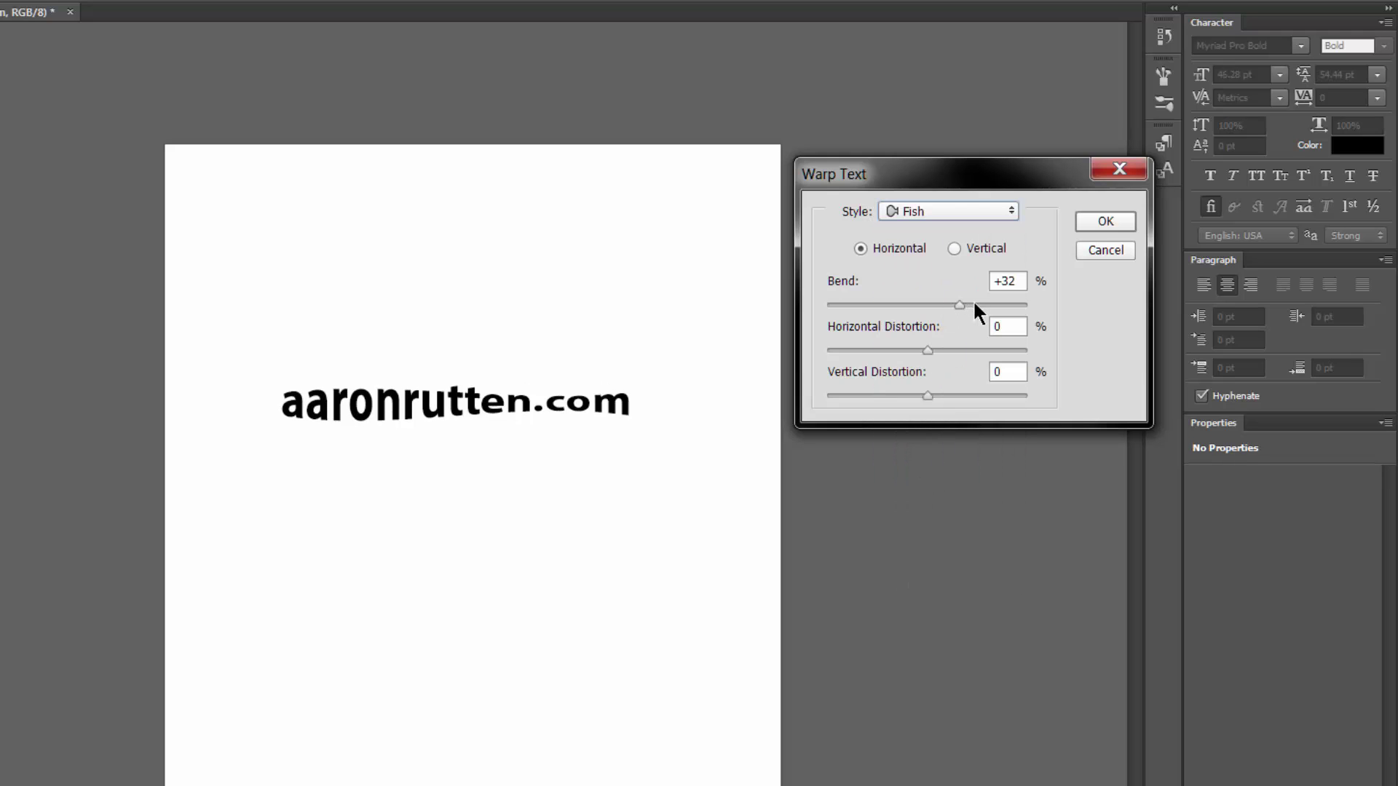
# Step: Strengthen the Fish bend, then try Rise and step on to Fisheye
pyautogui.moveTo(959, 305)
pyautogui.mouseDown()
pyautogui.moveTo(944, 303)
pyautogui.moveTo(986, 306)
pyautogui.mouseUp()
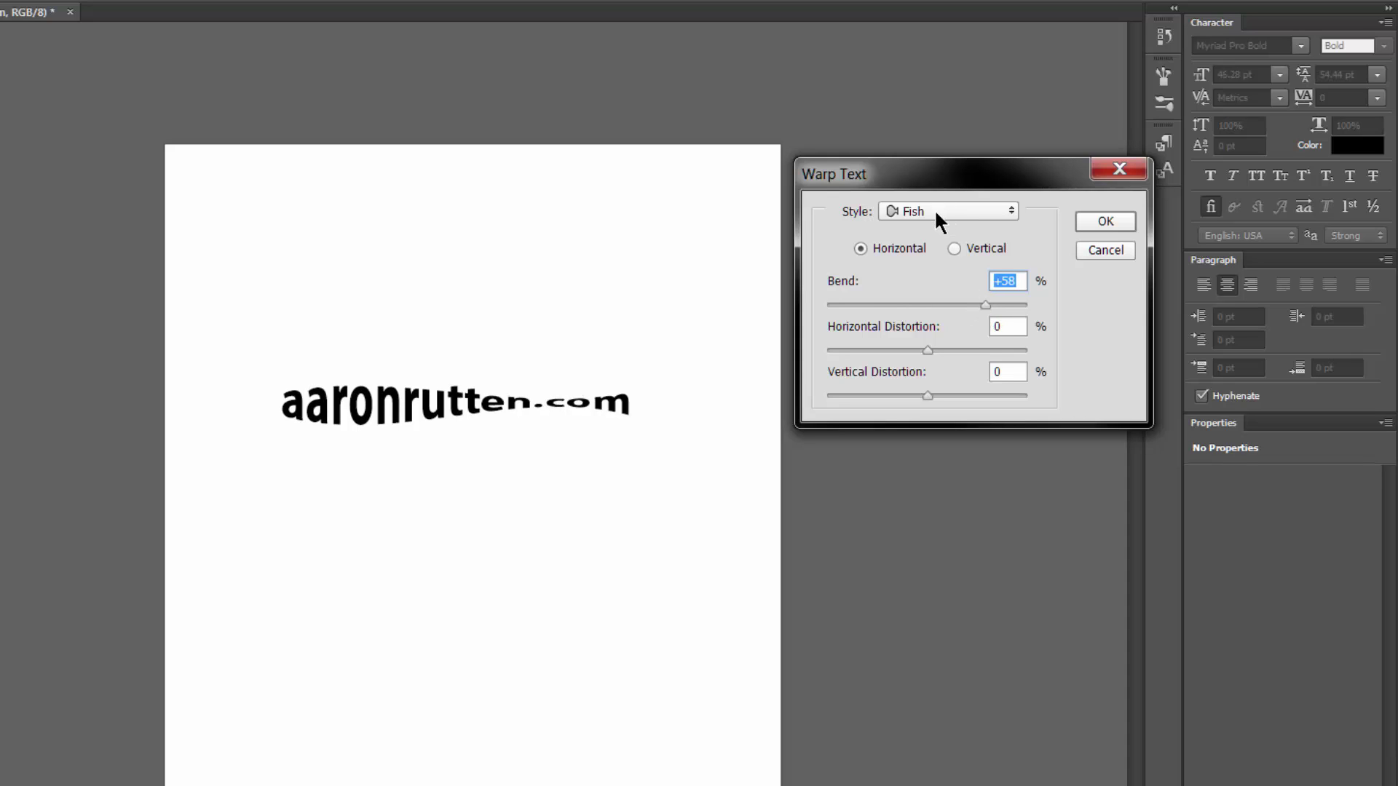
pyautogui.click(916, 207)
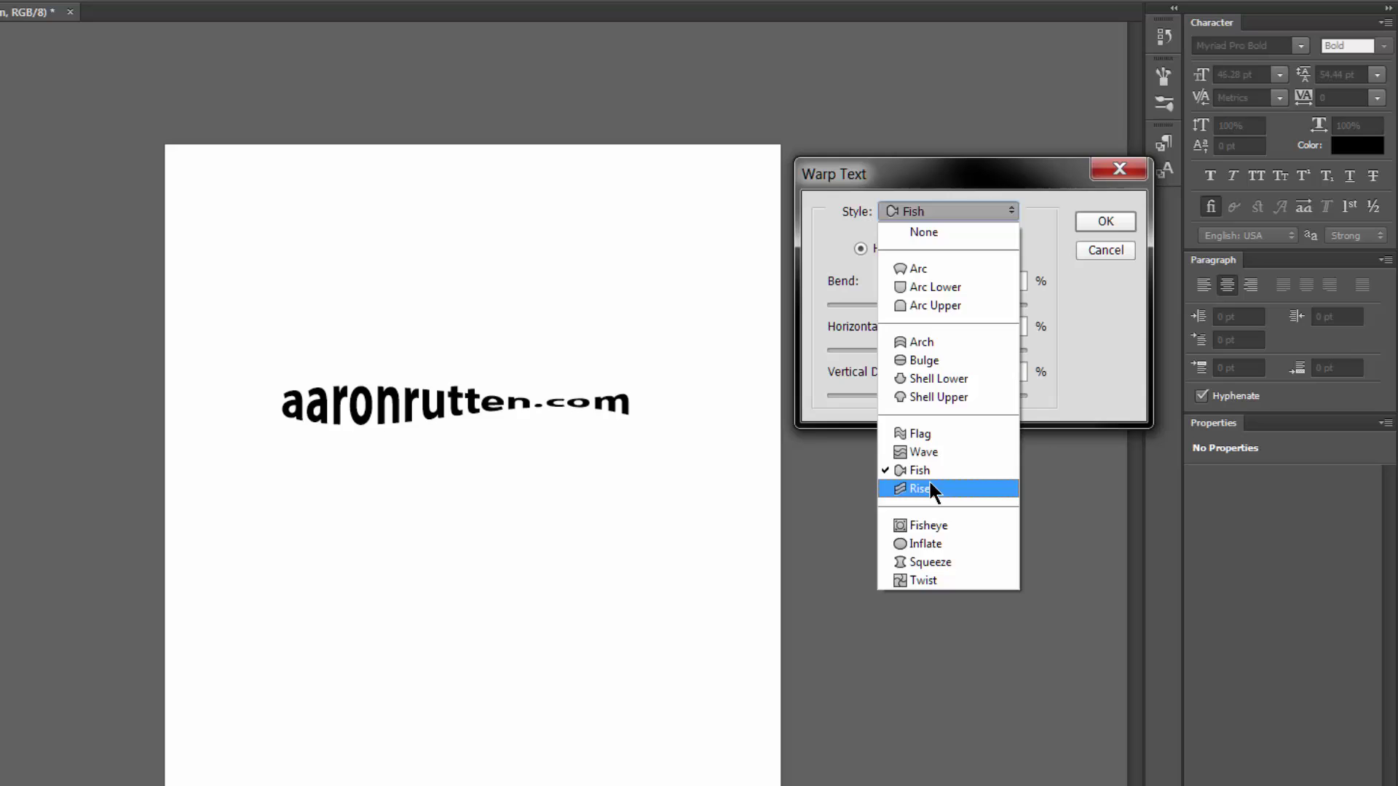
pyautogui.click(929, 487)
pyautogui.press('Down')
pyautogui.click(988, 304)
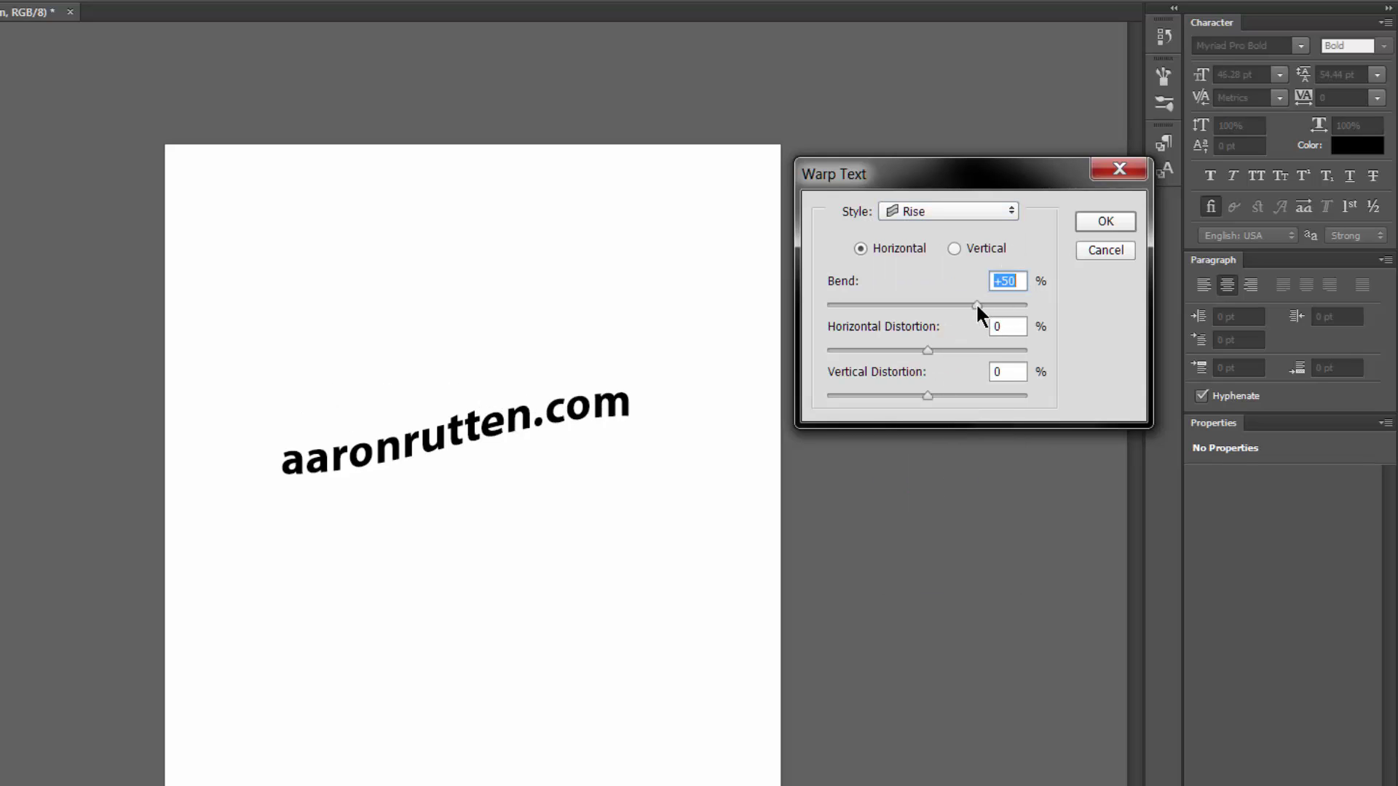
# Step: Preview the Inflate, Squeeze and Twist warps on the aaronrutten.com text
pyautogui.click(964, 213)
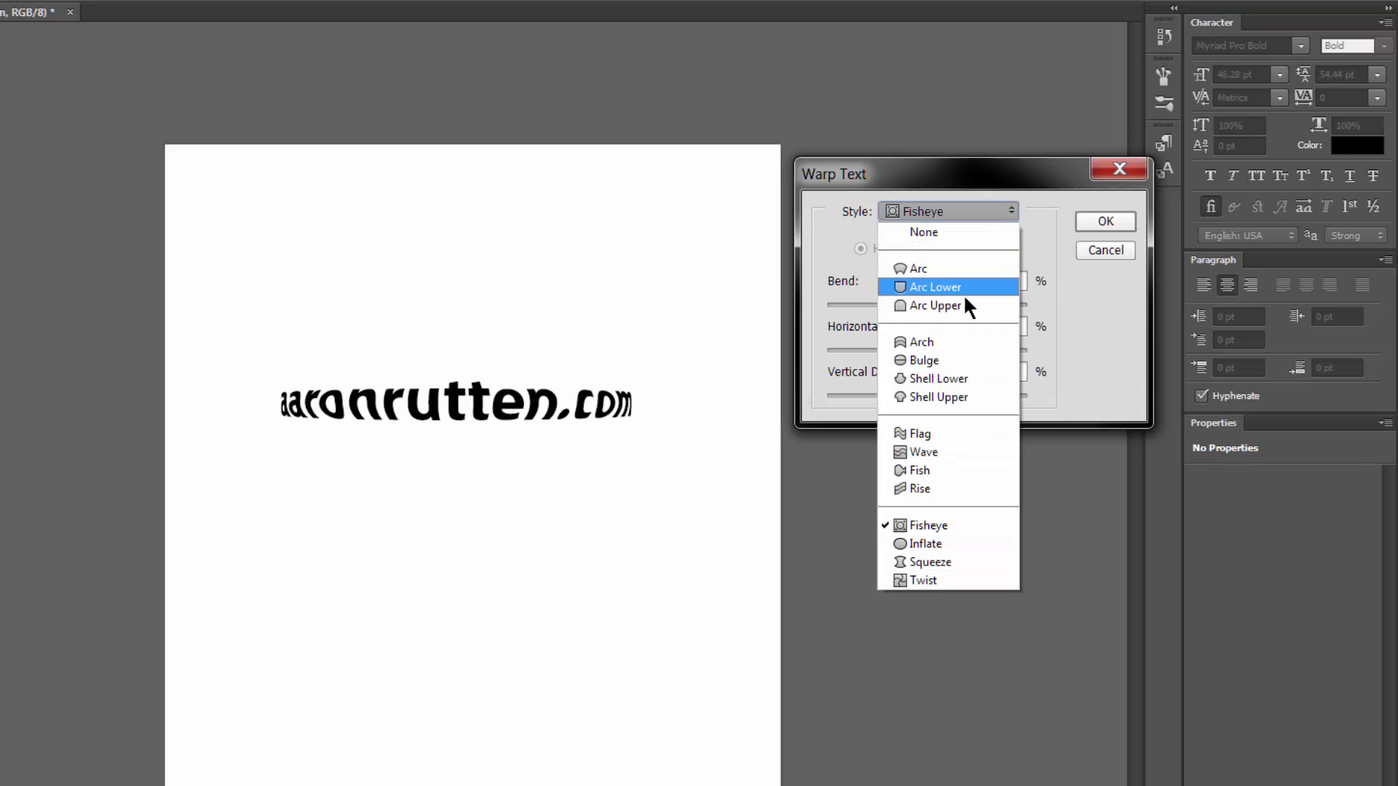
pyautogui.click(941, 532)
pyautogui.click(934, 217)
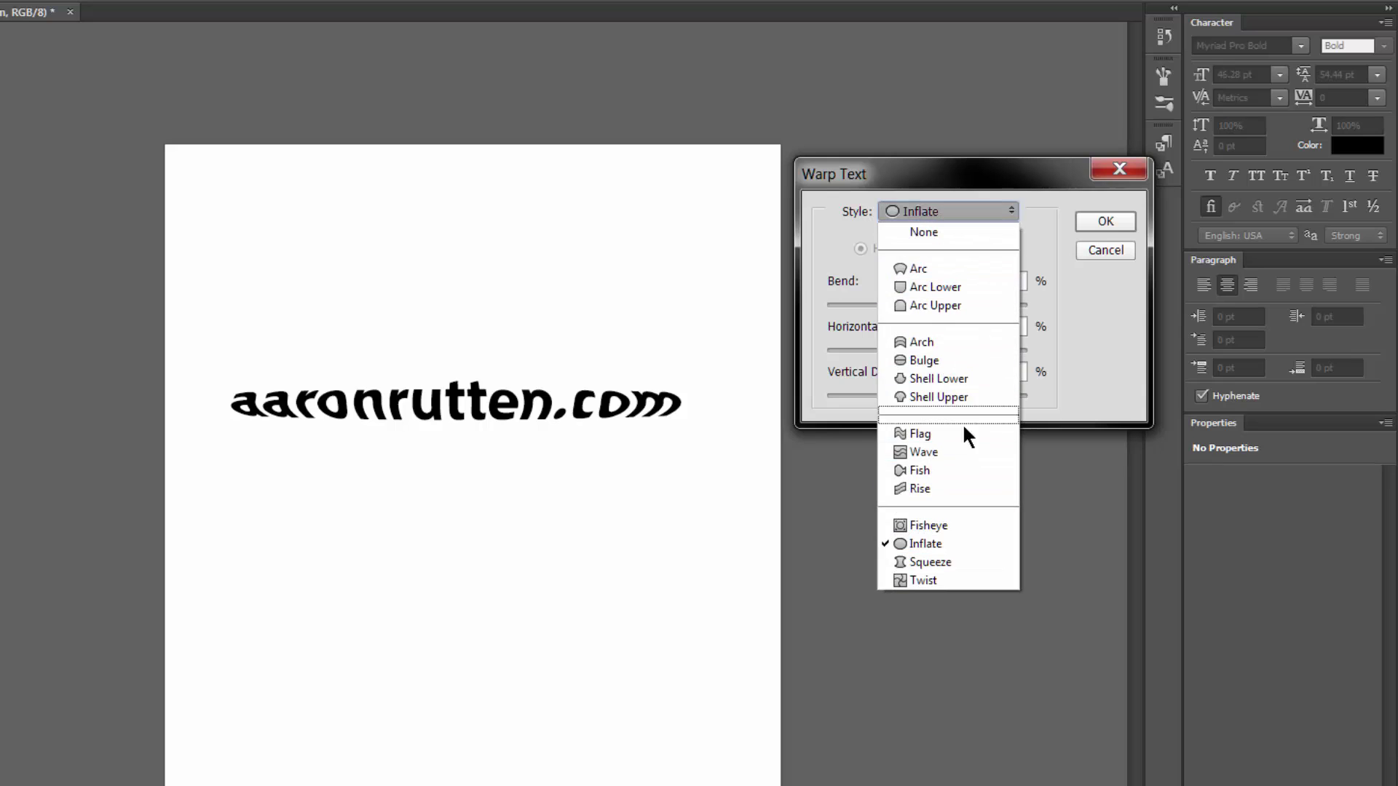
pyautogui.click(946, 563)
pyautogui.click(942, 209)
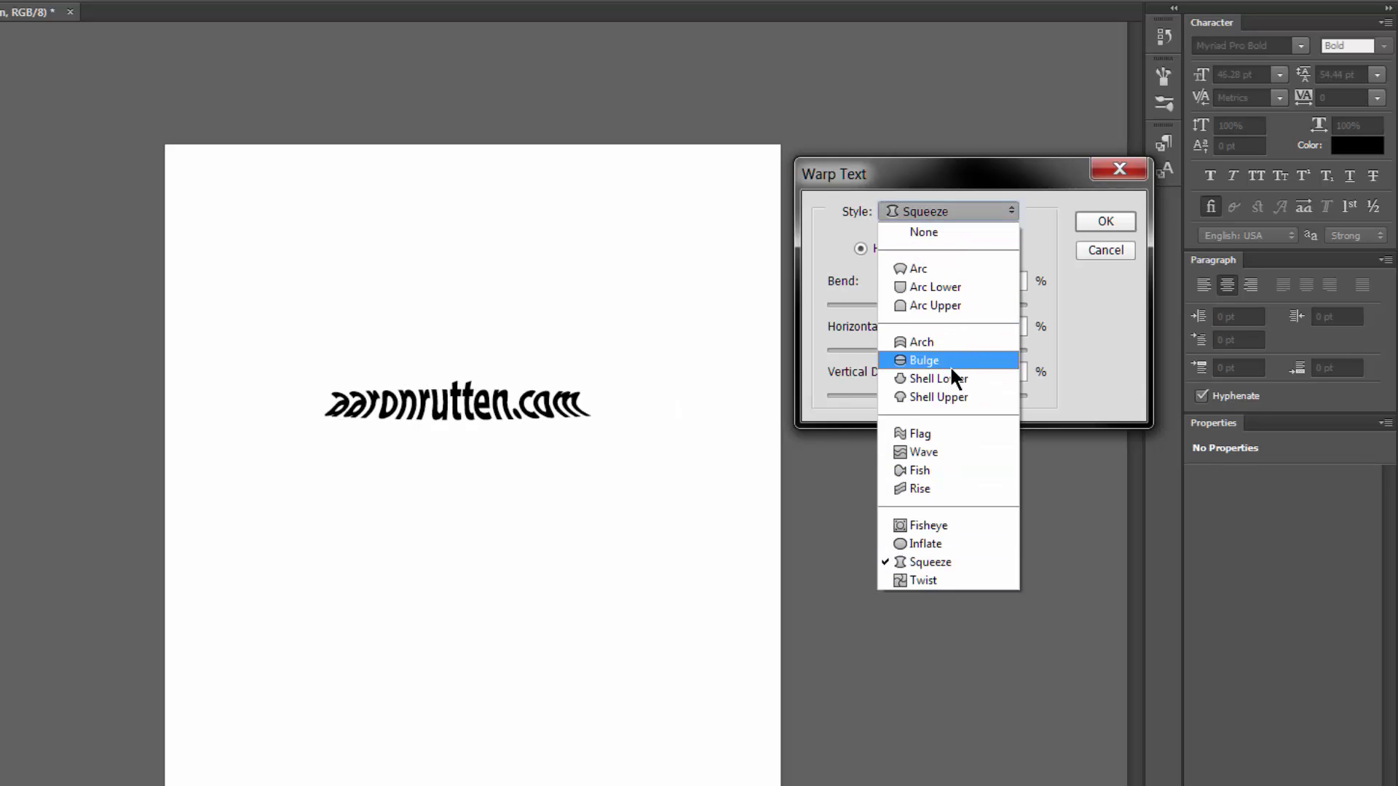
pyautogui.click(944, 578)
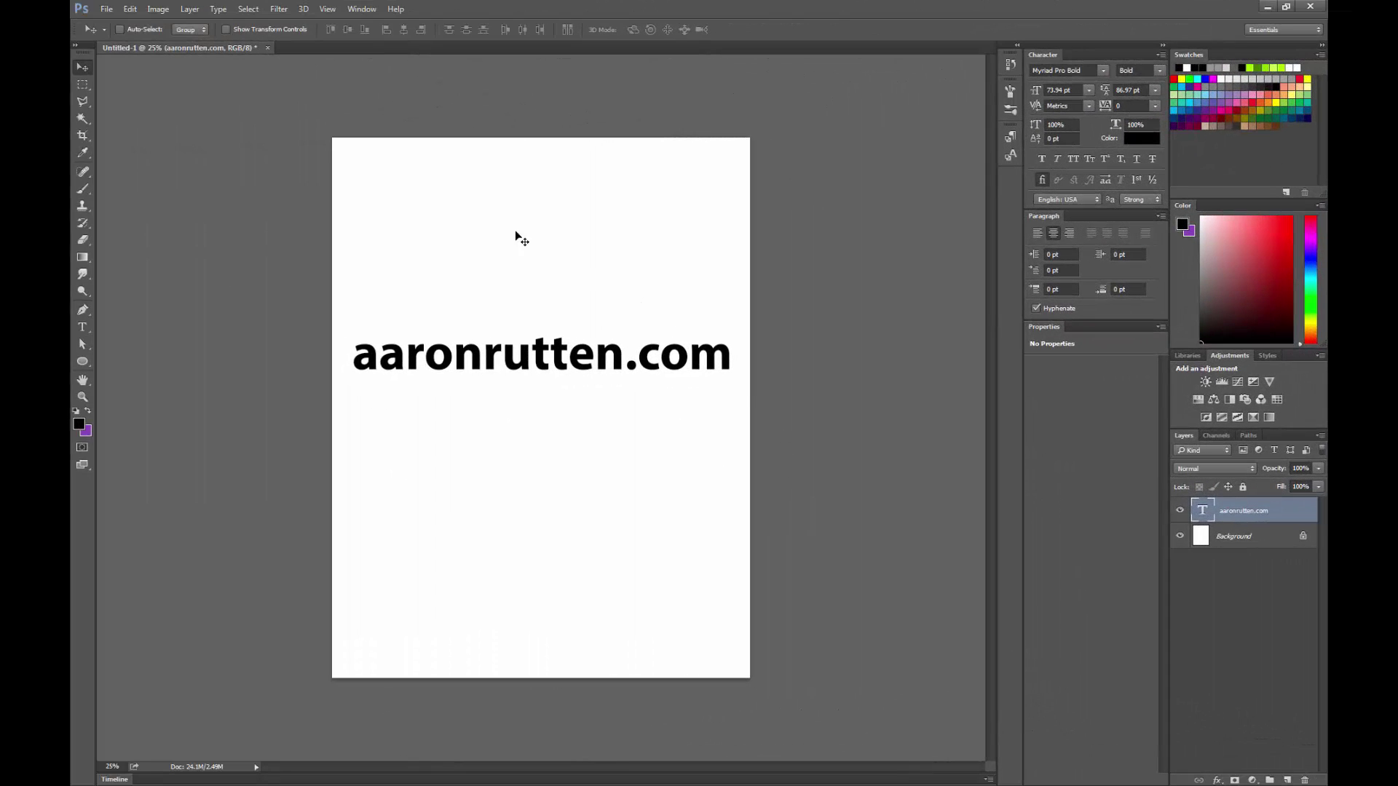
# Step: Rasterize the aaronrutten.com type layer from the Type menu
pyautogui.click(219, 9)
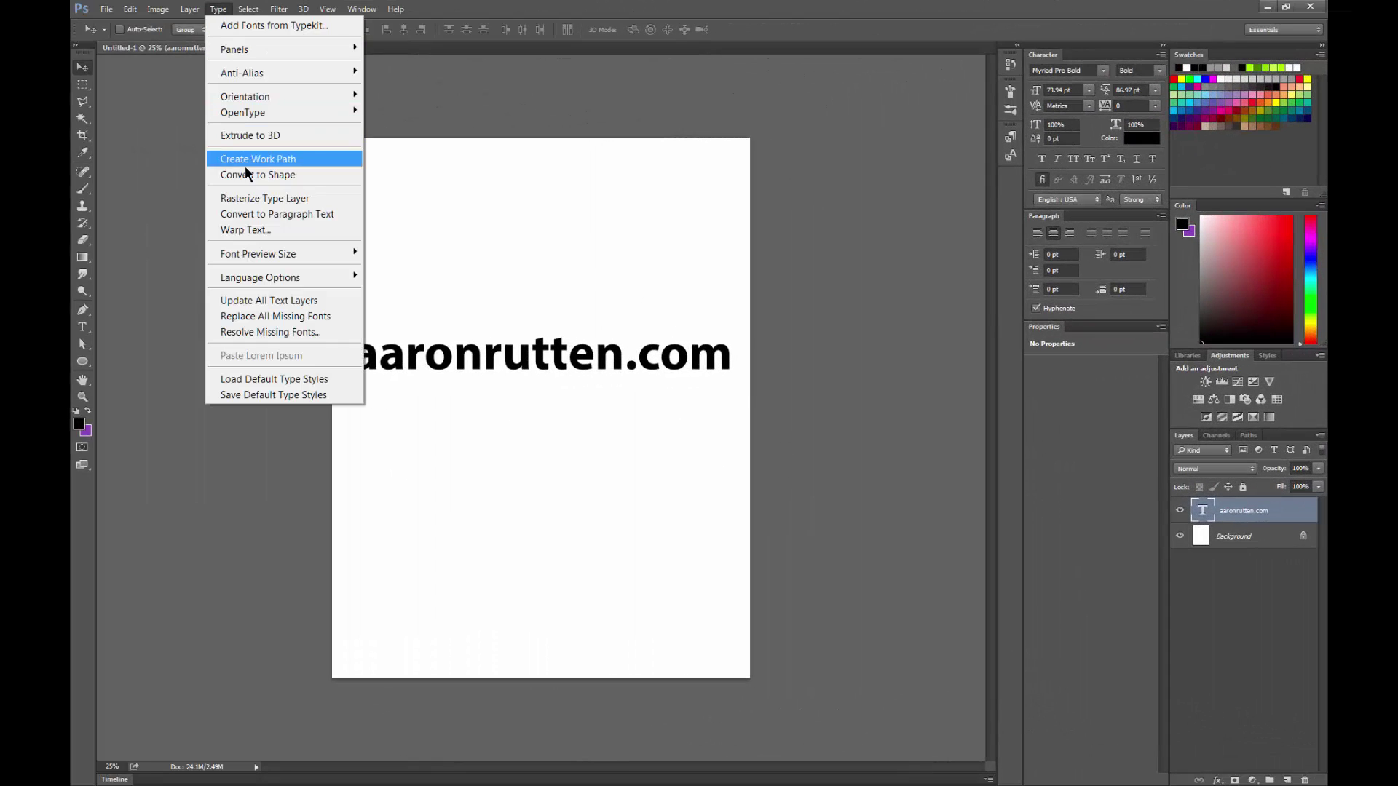
pyautogui.click(271, 199)
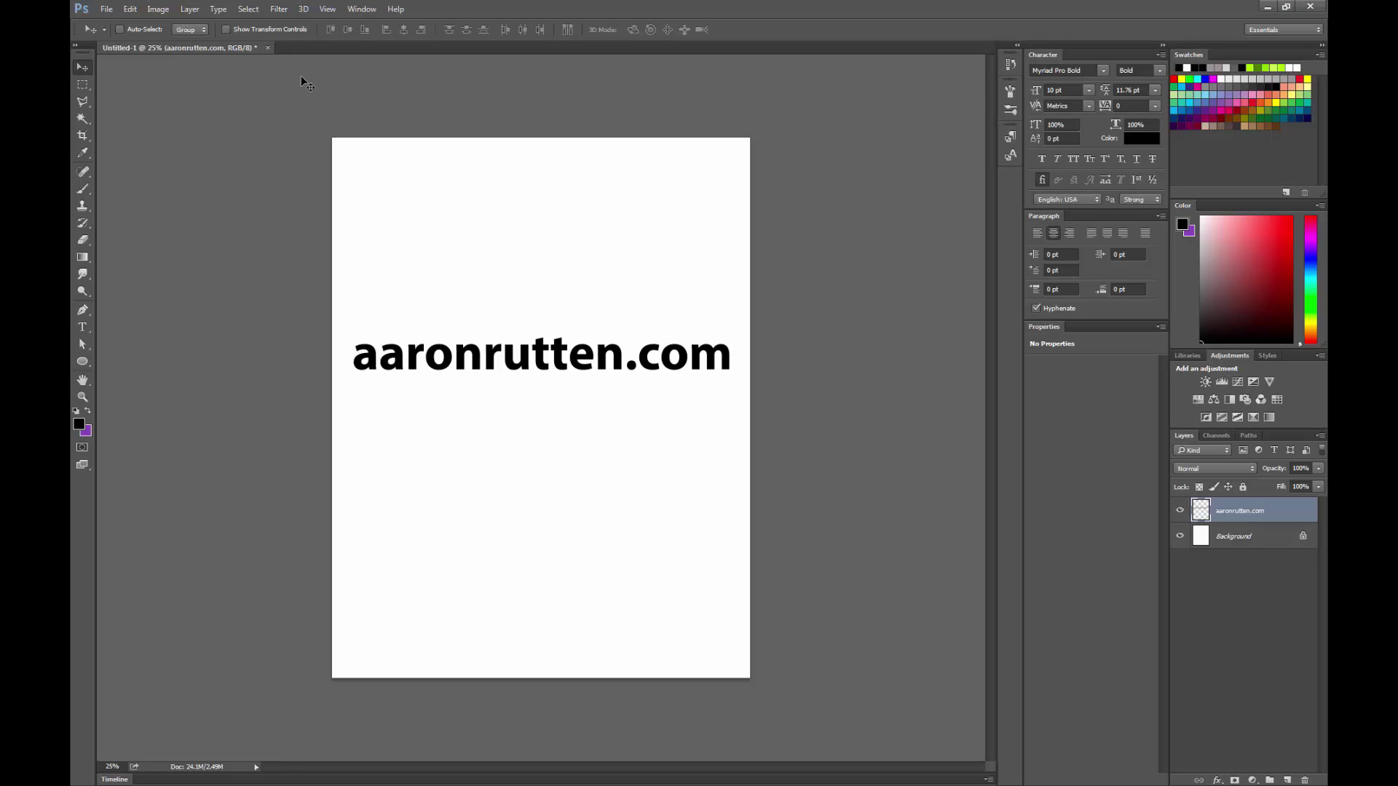
# Step: Put a free-form Edit > Transform > Warp grid over the rasterized aaronrutten.com text
pyautogui.click(131, 9)
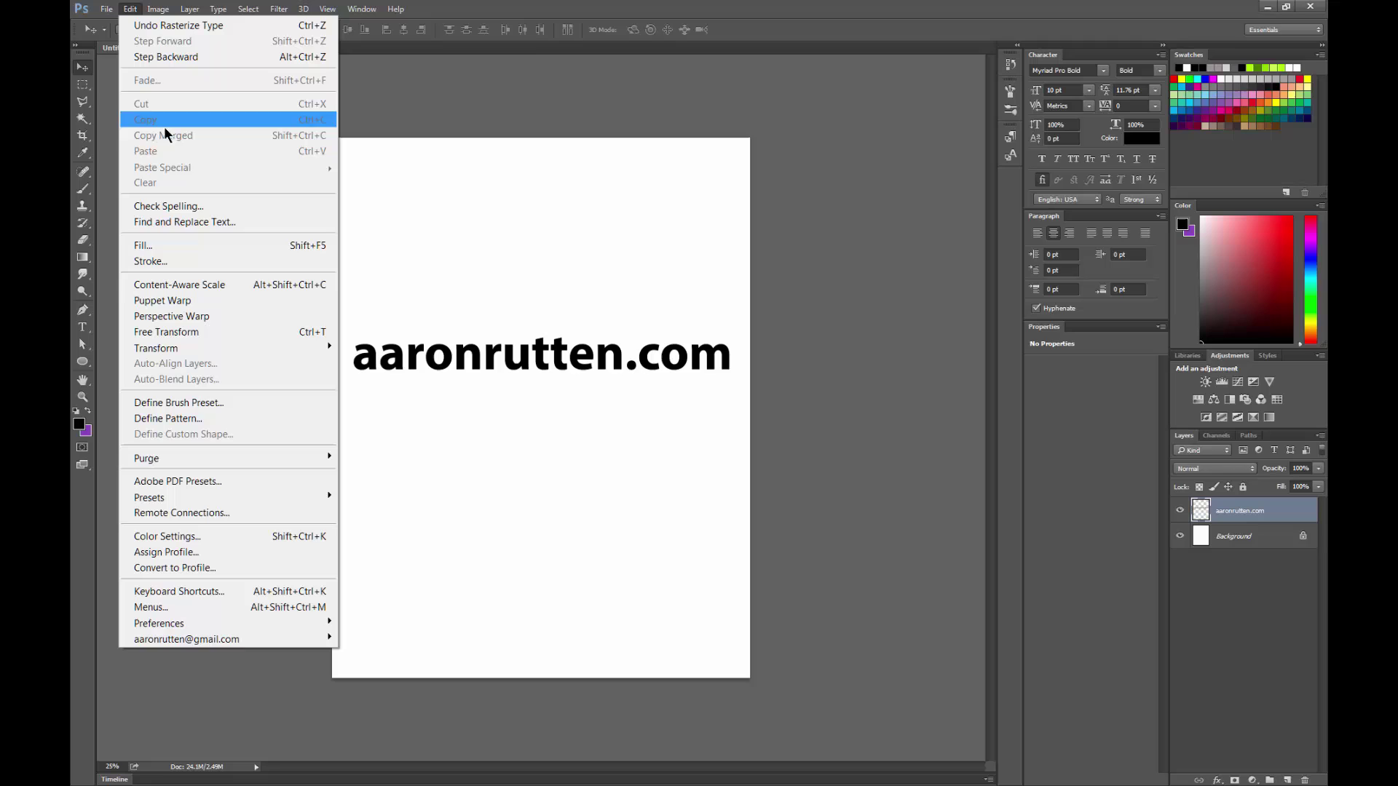
pyautogui.moveTo(267, 348)
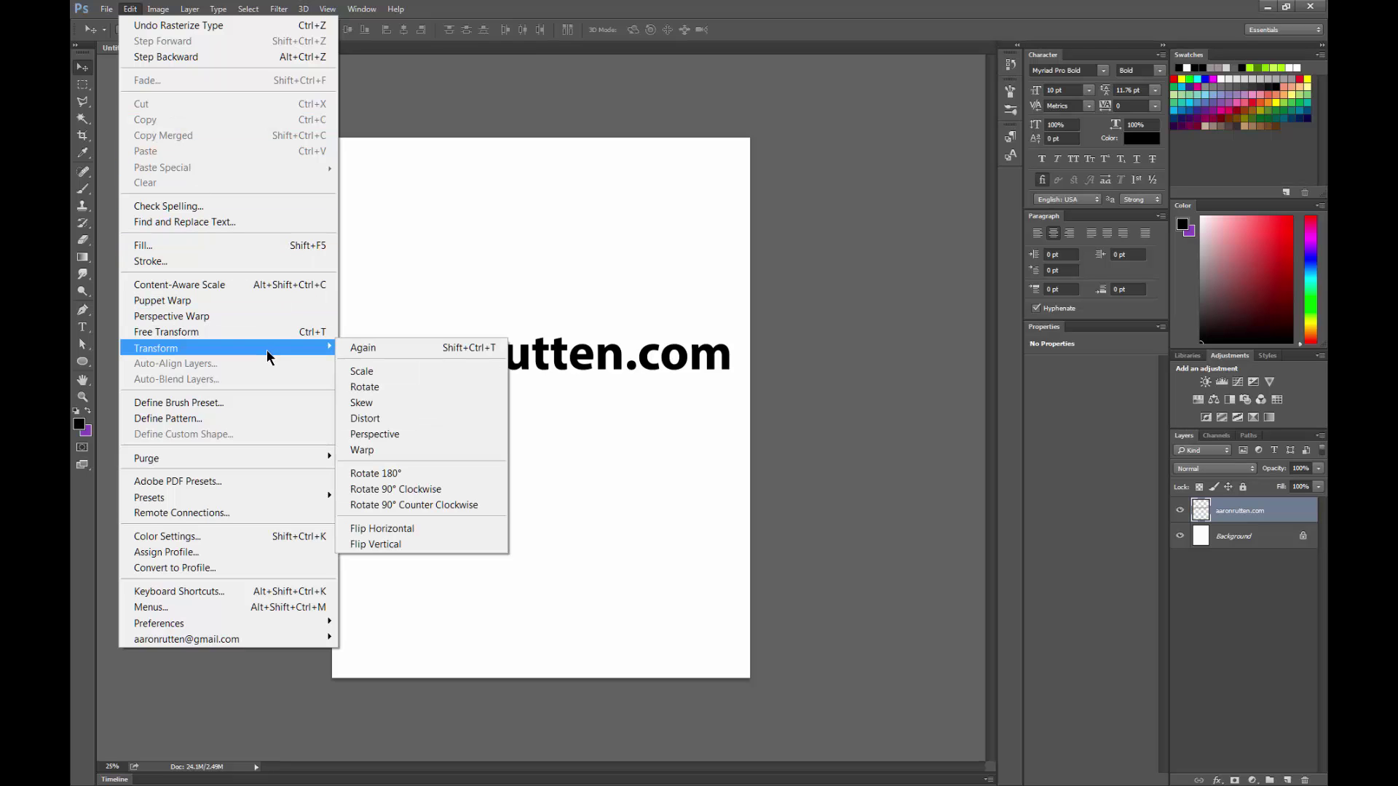
pyautogui.click(406, 450)
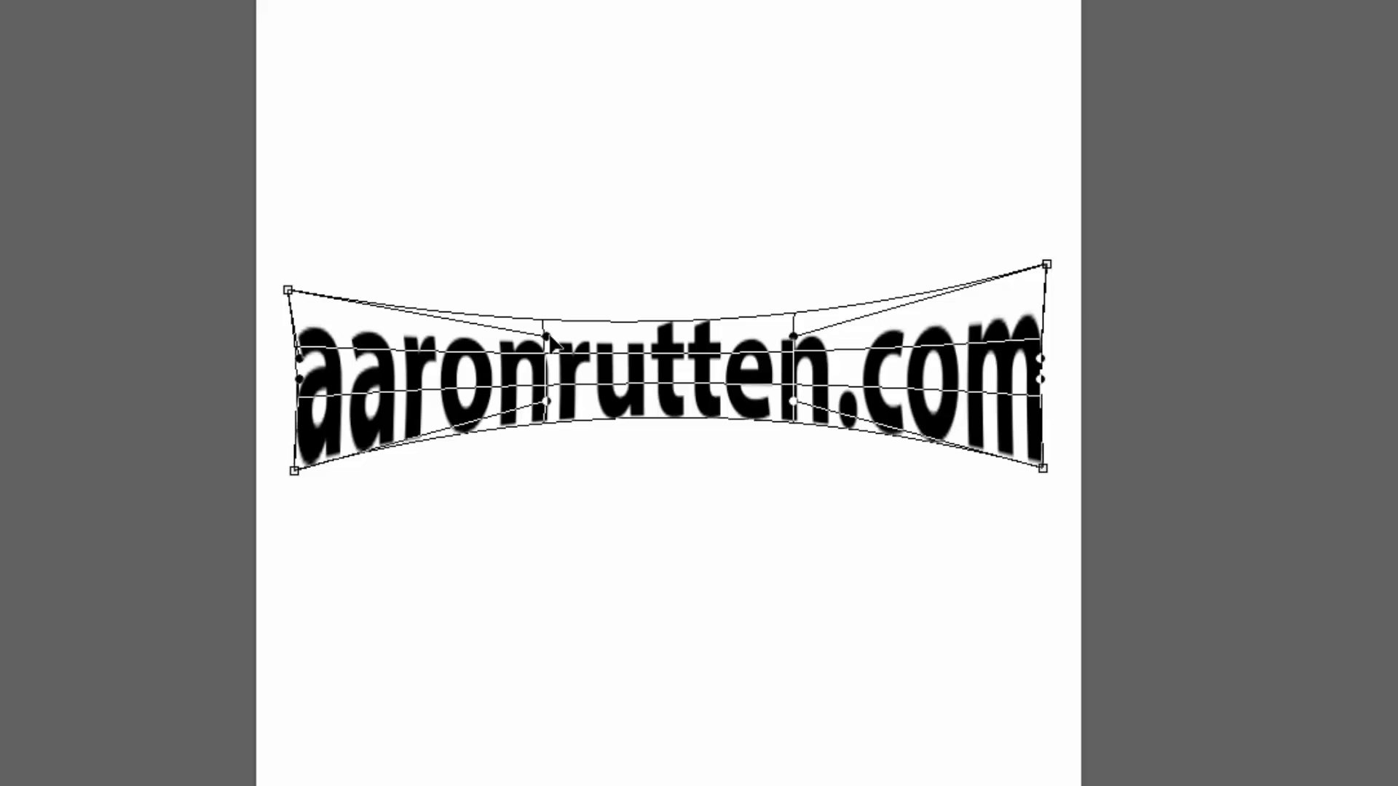
# Step: Raise the text's top-left and pull its right side outward into a wave, then commit the warp
pyautogui.moveTo(548, 337); pyautogui.dragTo(562, 265)
pyautogui.moveTo(792, 405); pyautogui.dragTo(765, 517)
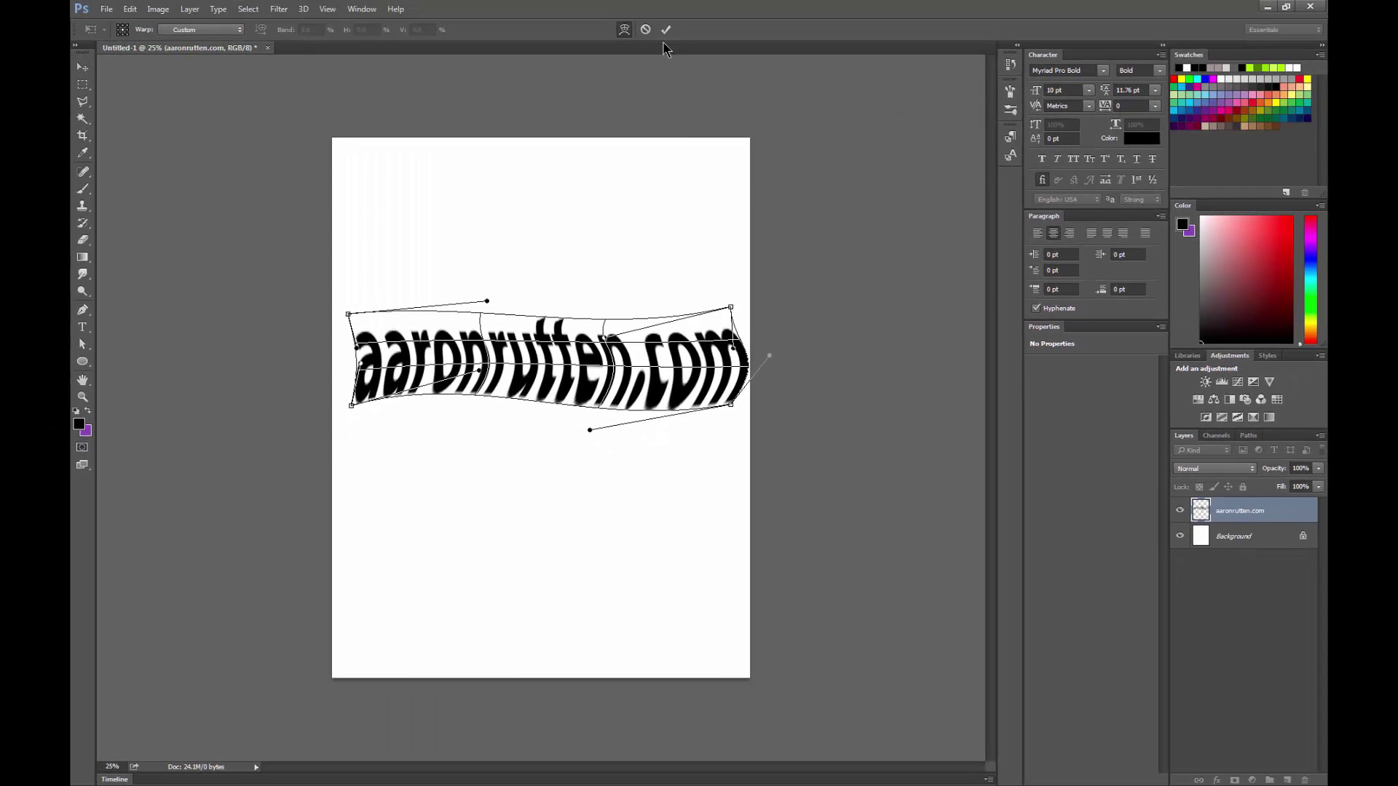
pyautogui.click(666, 29)
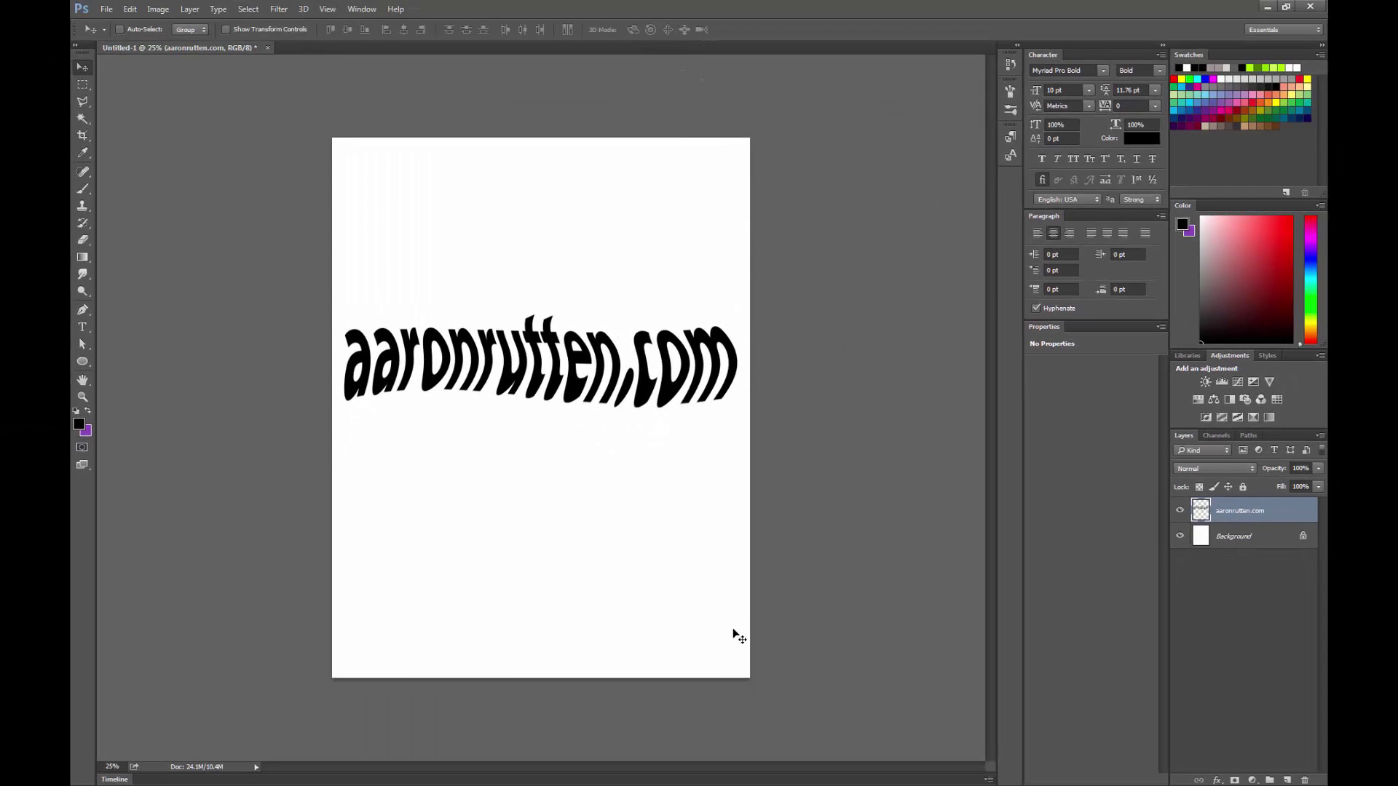